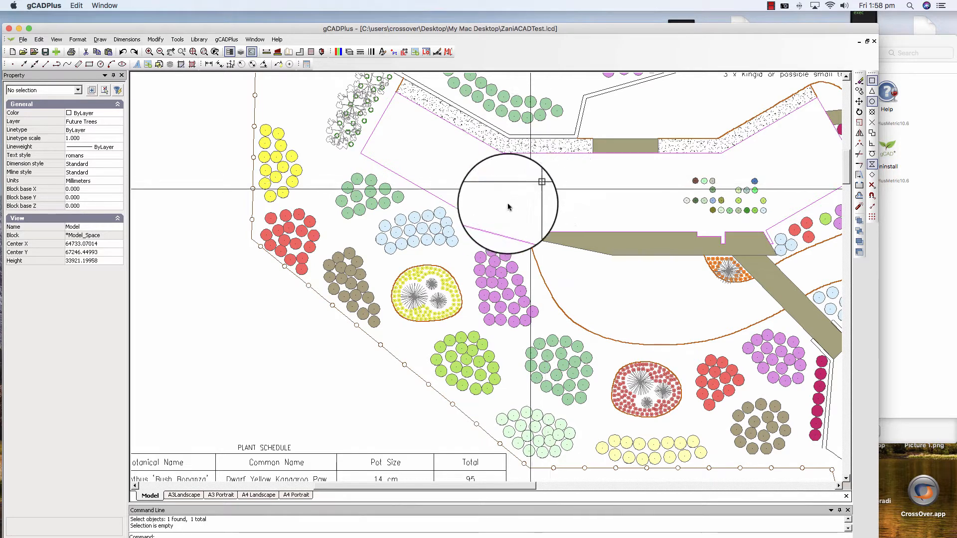
Step: Inspect the botanical and common names attached to the light blue and neighbouring green plant symbols
{"action": "left_click", "coordinate": [423, 231]}
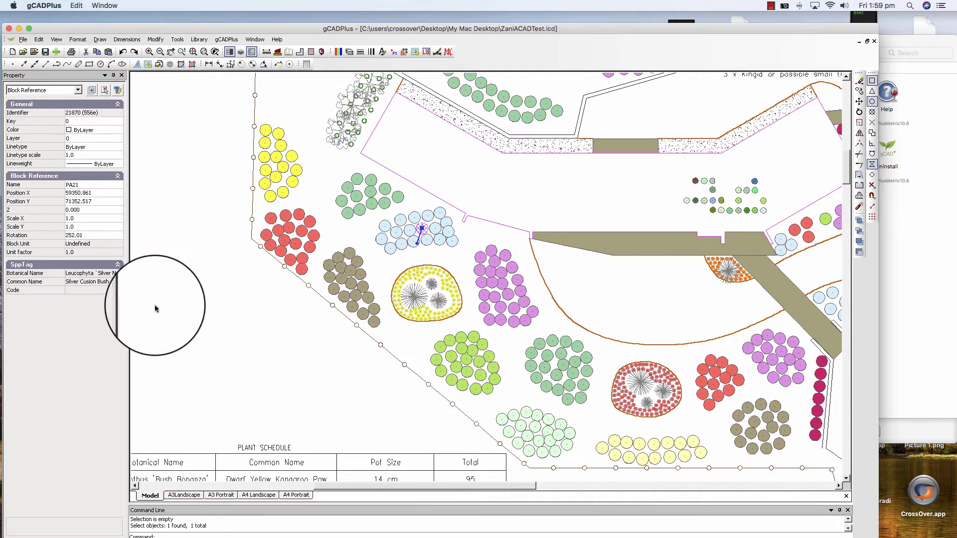
{"action": "left_click", "coordinate": [359, 209]}
{"action": "key", "text": "Escape"}
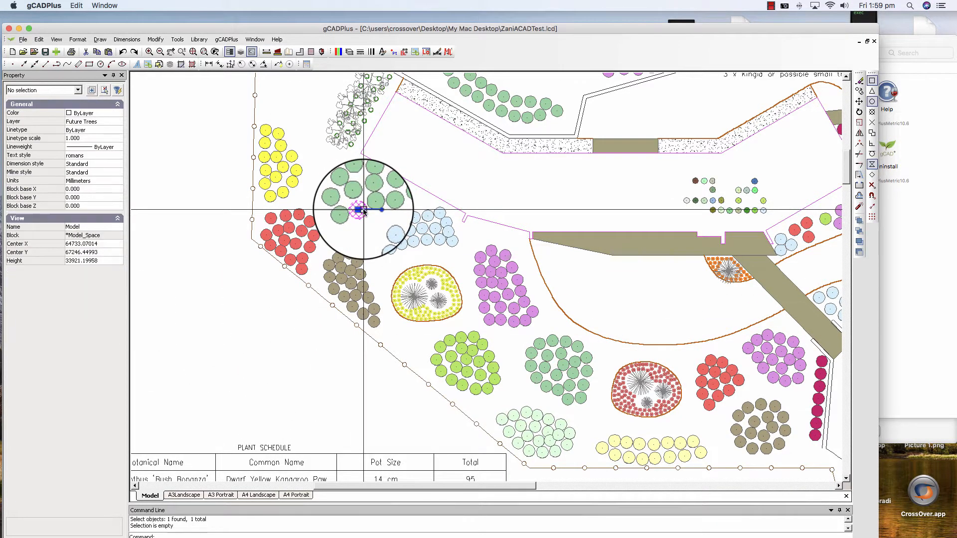
Step: Remove the plant data from the light blue Silver Cusion Bush symbols and check the result on one of them
{"action": "left_click", "coordinate": [397, 238]}
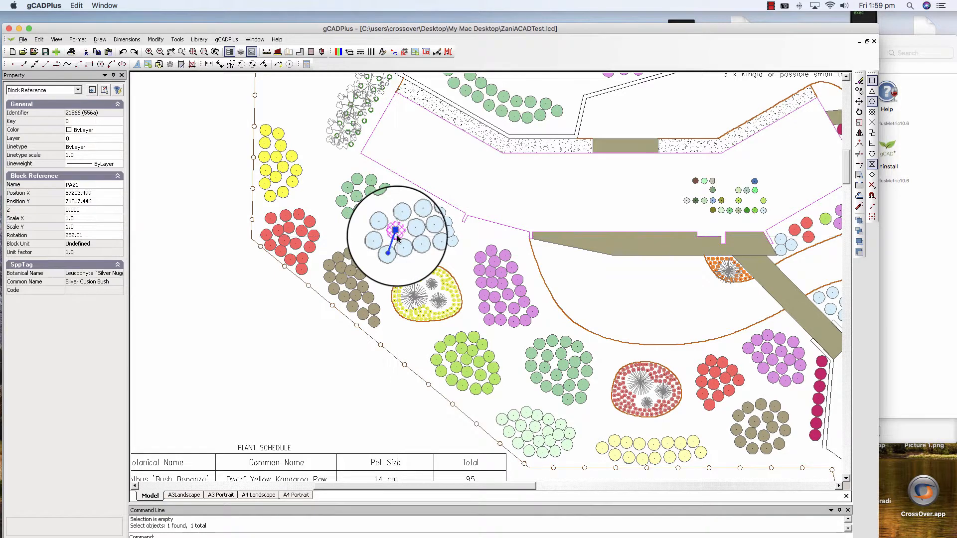
{"action": "left_click", "coordinate": [226, 40]}
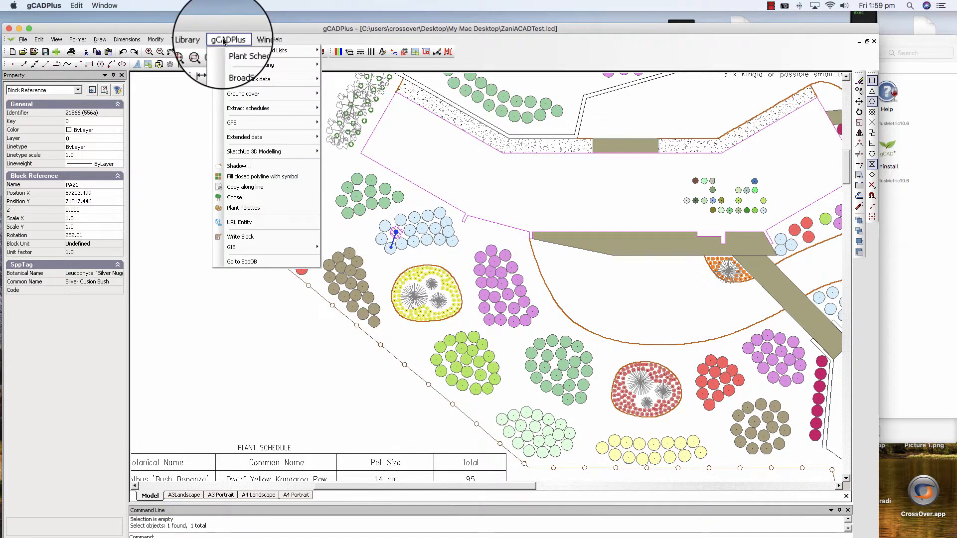
{"action": "mouse_move", "coordinate": [264, 50]}
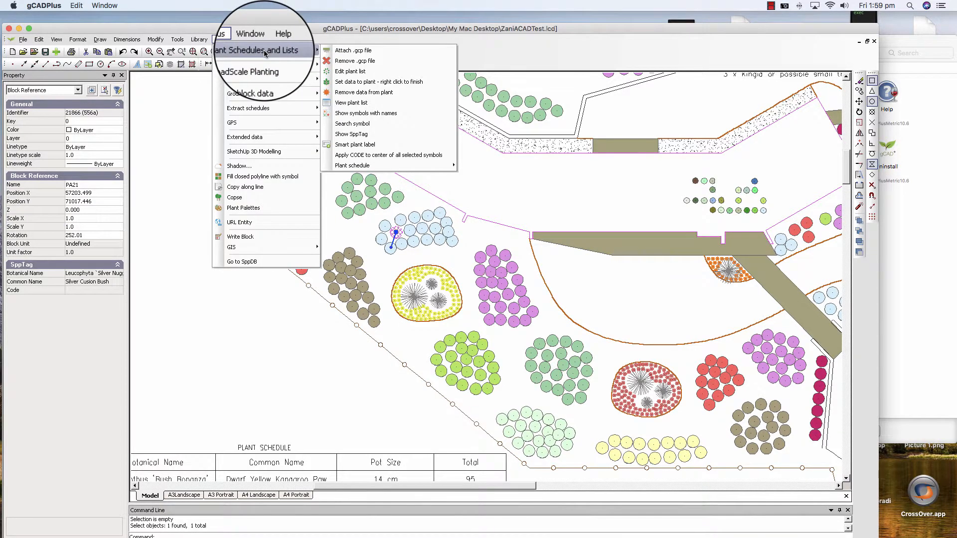
{"action": "left_click", "coordinate": [375, 95]}
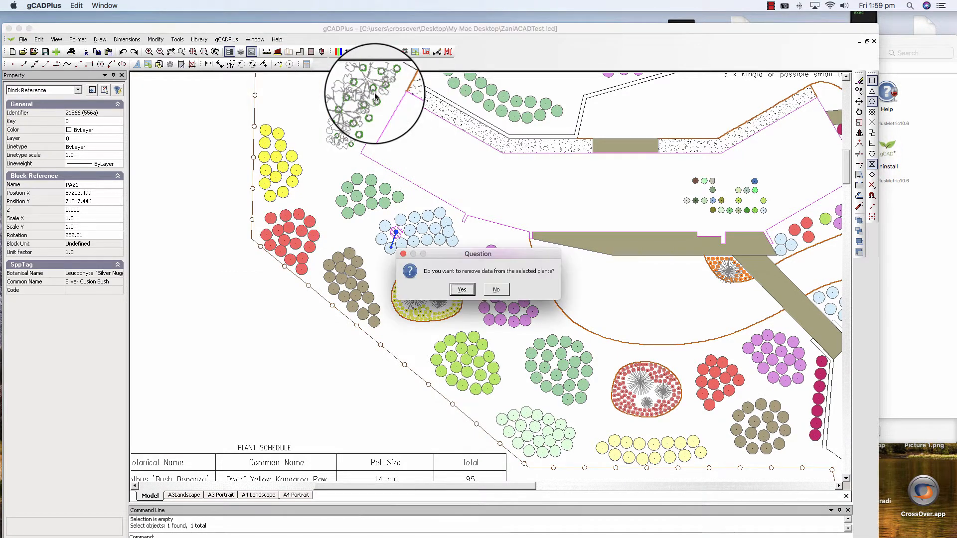
{"action": "left_click", "coordinate": [466, 294]}
{"action": "left_click", "coordinate": [474, 293]}
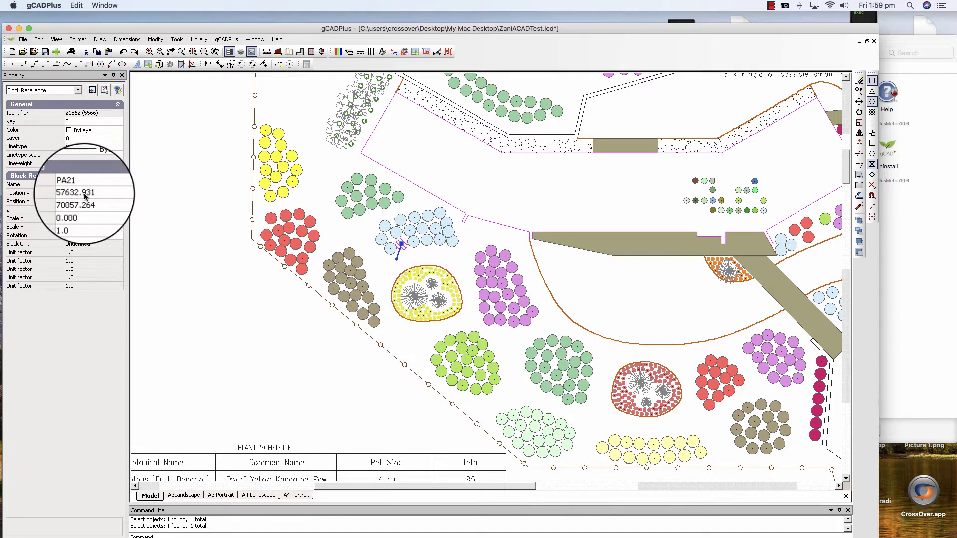
{"action": "key", "text": "Escape"}
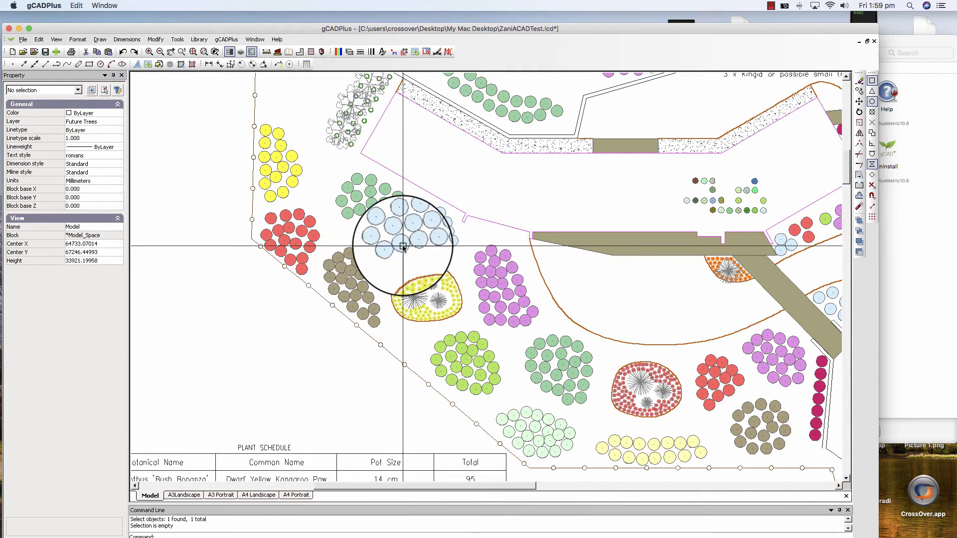
Step: Assign the Abelia grandiflora (Glossy Abelia) plant data to the light blue symbols and check it on one plant
{"action": "left_click", "coordinate": [402, 244]}
{"action": "left_click", "coordinate": [226, 39]}
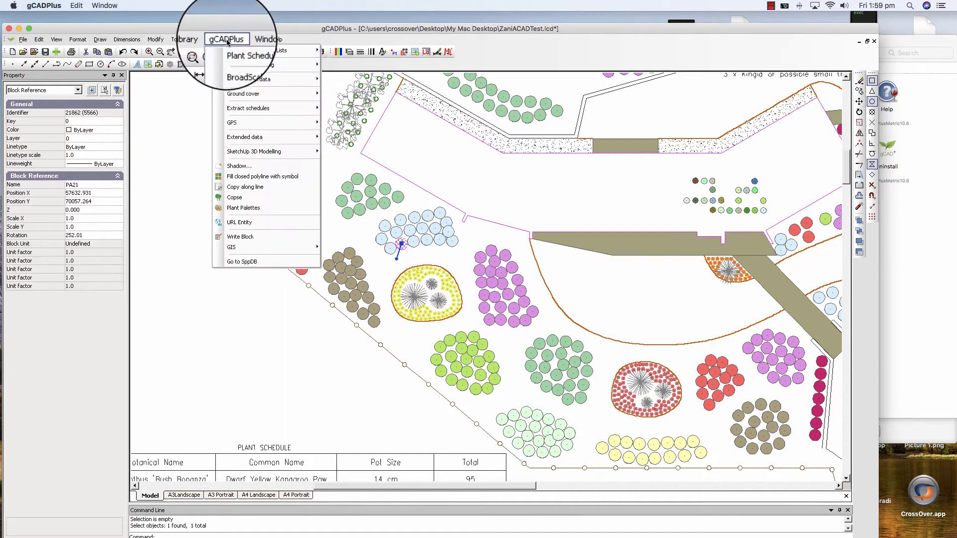
{"action": "mouse_move", "coordinate": [260, 50]}
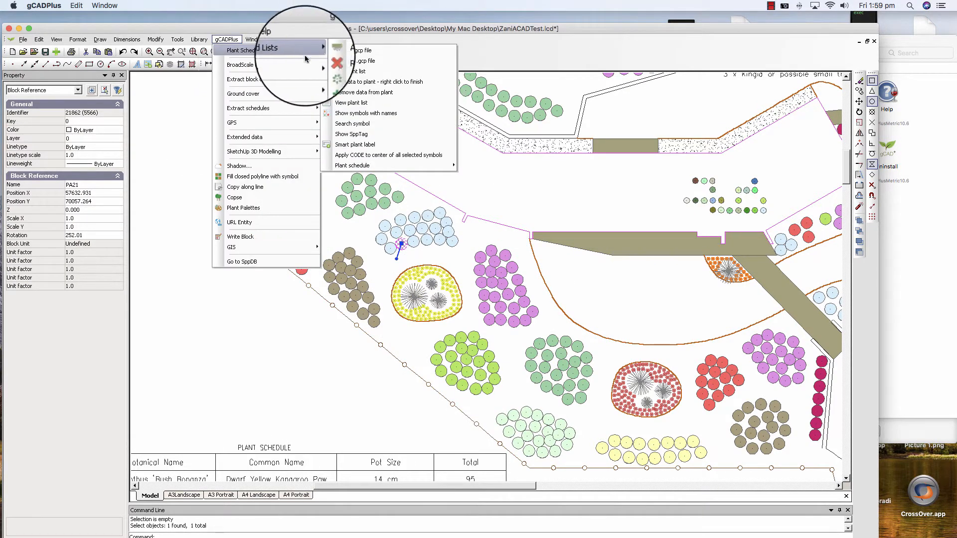
{"action": "left_click", "coordinate": [382, 83]}
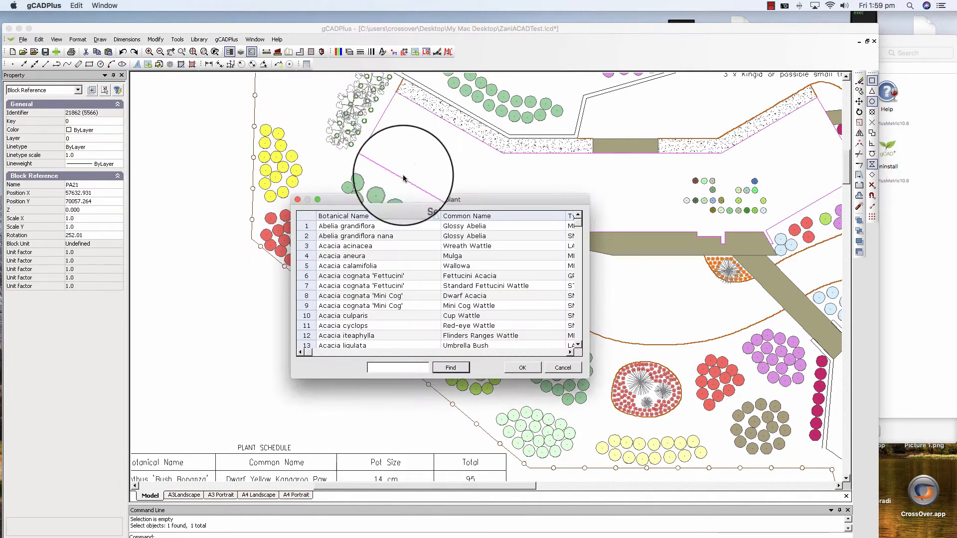
{"action": "left_click", "coordinate": [309, 226]}
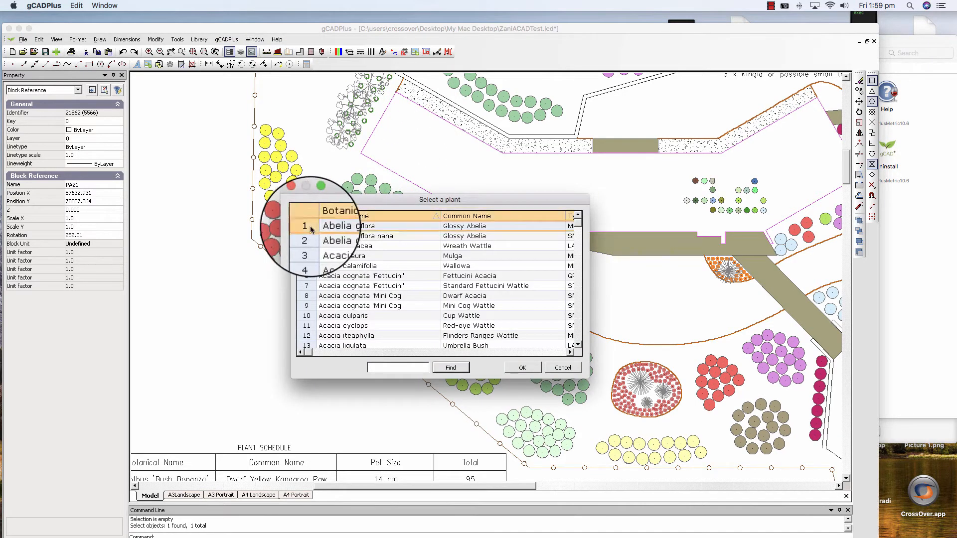
{"action": "left_click", "coordinate": [525, 367]}
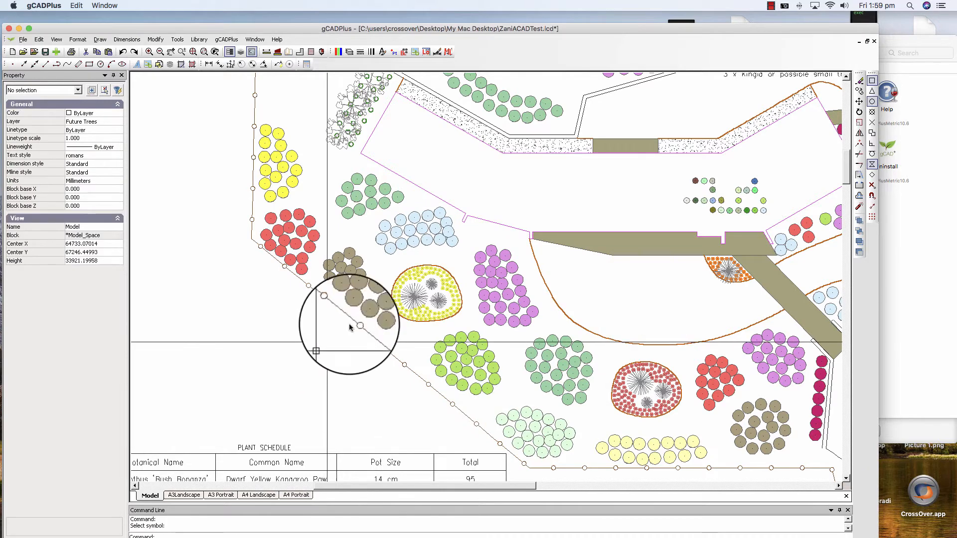
{"action": "left_click", "coordinate": [399, 236]}
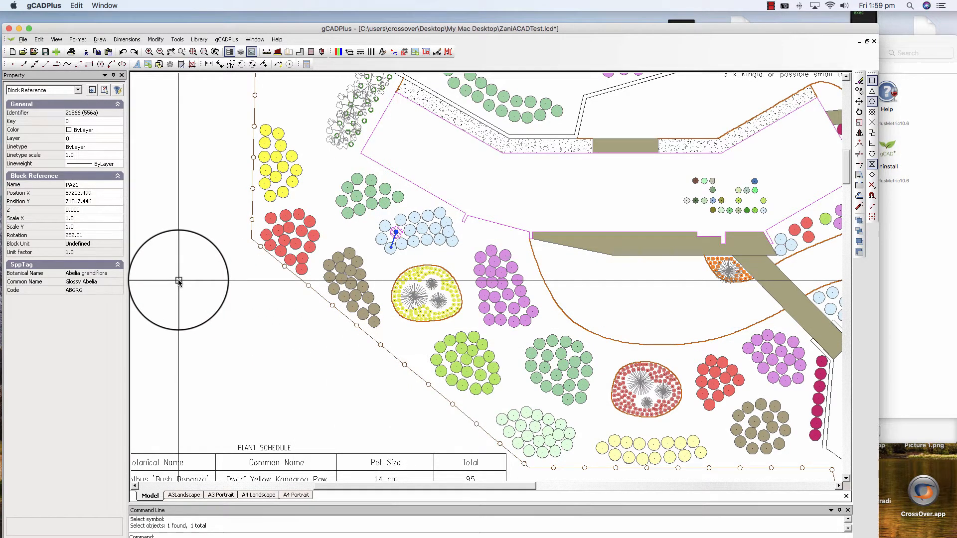
{"action": "key", "text": "Escape"}
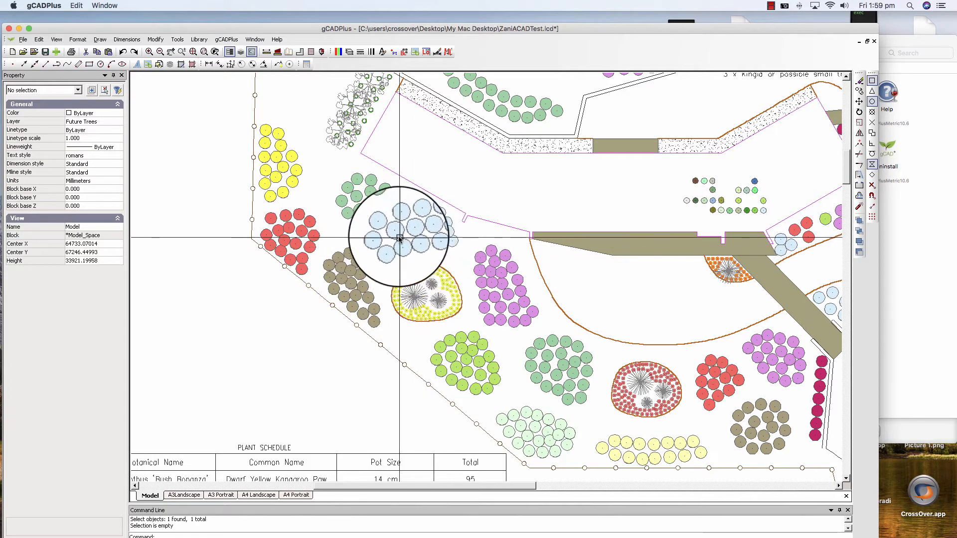
Step: Edit the light blue plant symbol's block, set its circle to colour 78 and close the block editor
{"action": "left_click", "coordinate": [398, 238]}
{"action": "right_click", "coordinate": [398, 238]}
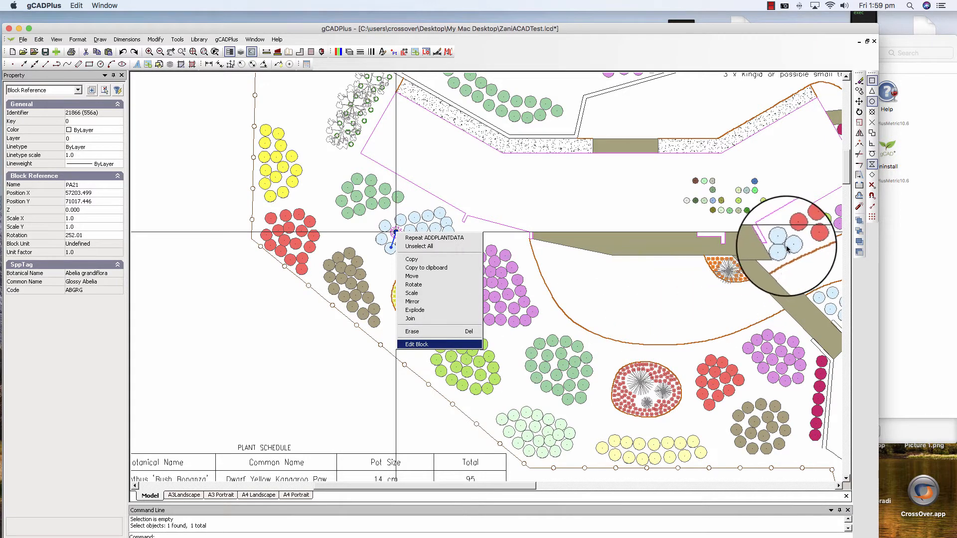
{"action": "left_click", "coordinate": [432, 345]}
{"action": "left_click", "coordinate": [427, 324]}
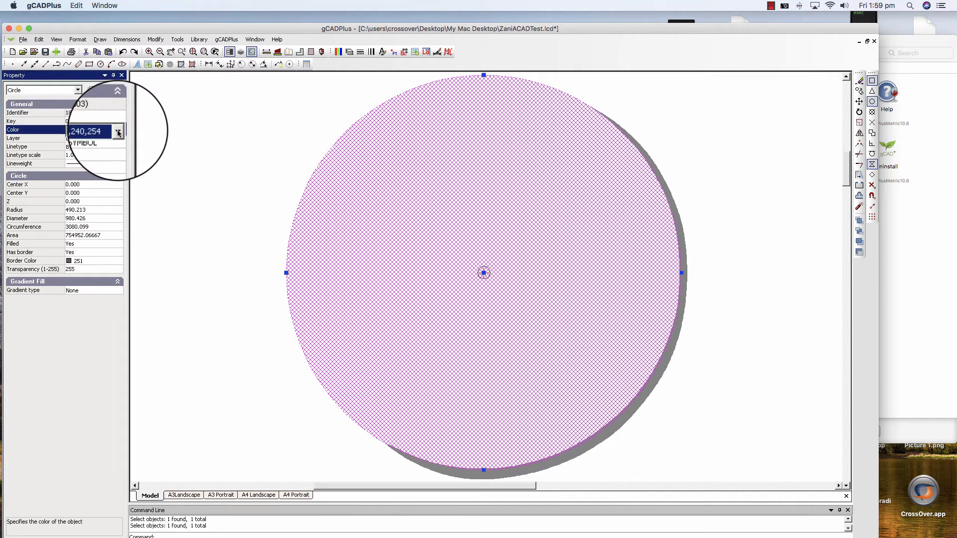
{"action": "left_click", "coordinate": [118, 131]}
{"action": "left_click", "coordinate": [84, 329]}
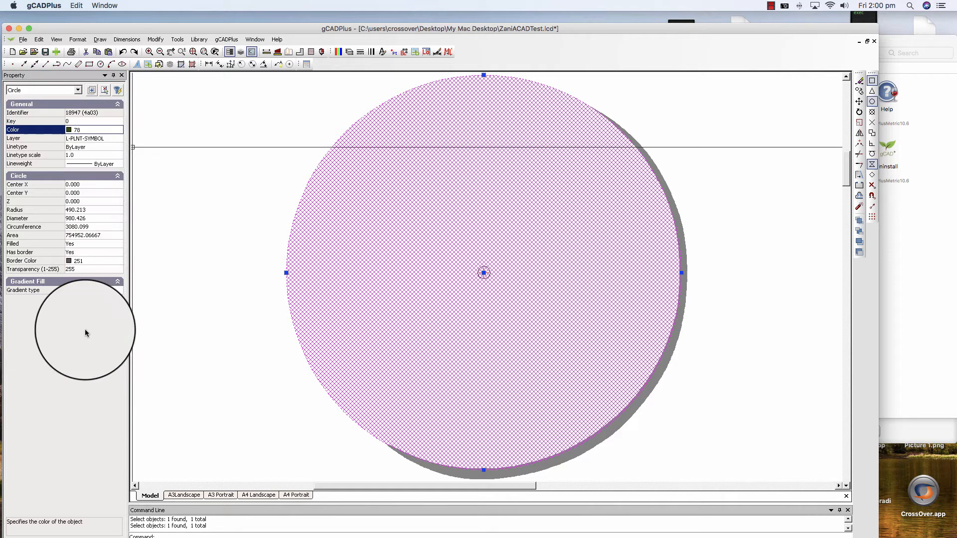
{"action": "key", "text": "Escape"}
{"action": "right_click", "coordinate": [251, 301]}
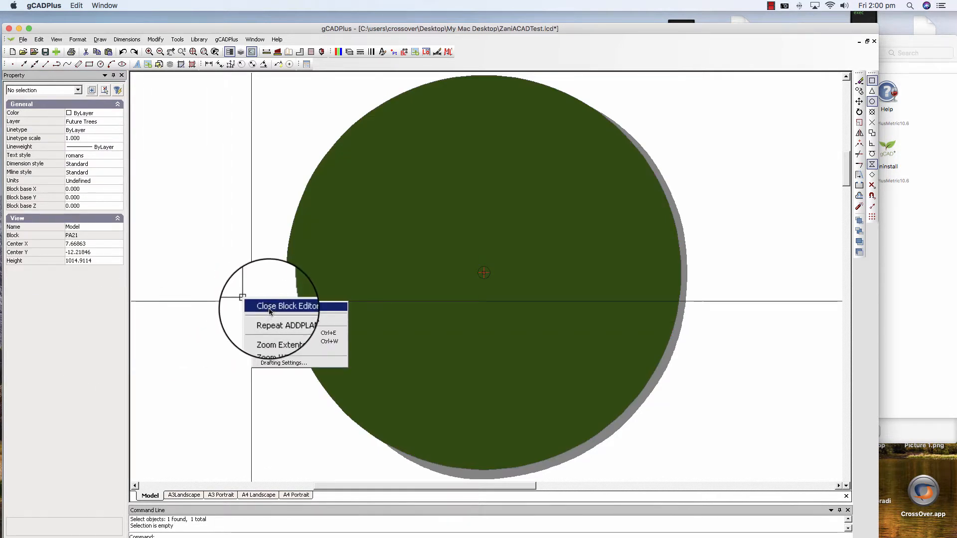
{"action": "left_click", "coordinate": [269, 308]}
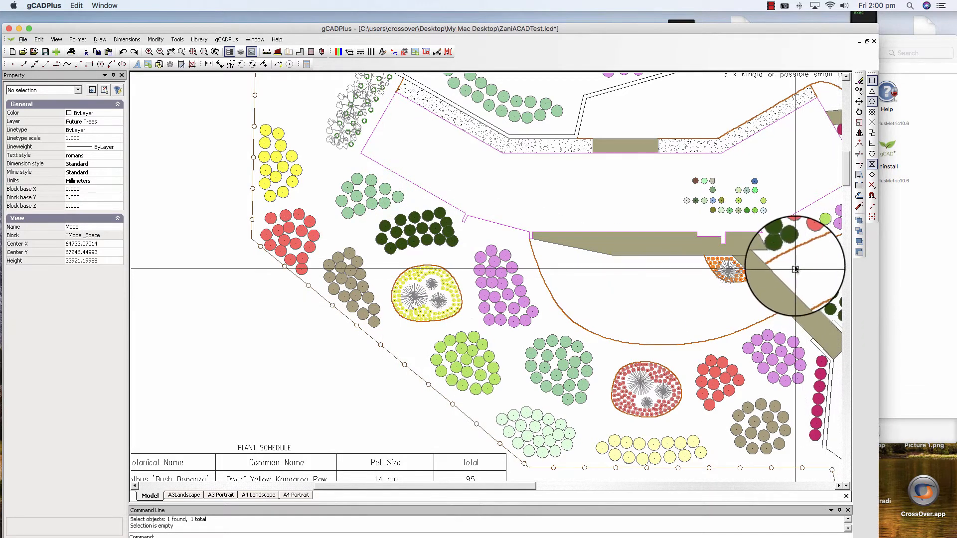
Step: Examine the data on the recoloured plant symbols and compare them with the plant schedule's symbols and names
{"action": "left_click", "coordinate": [791, 250]}
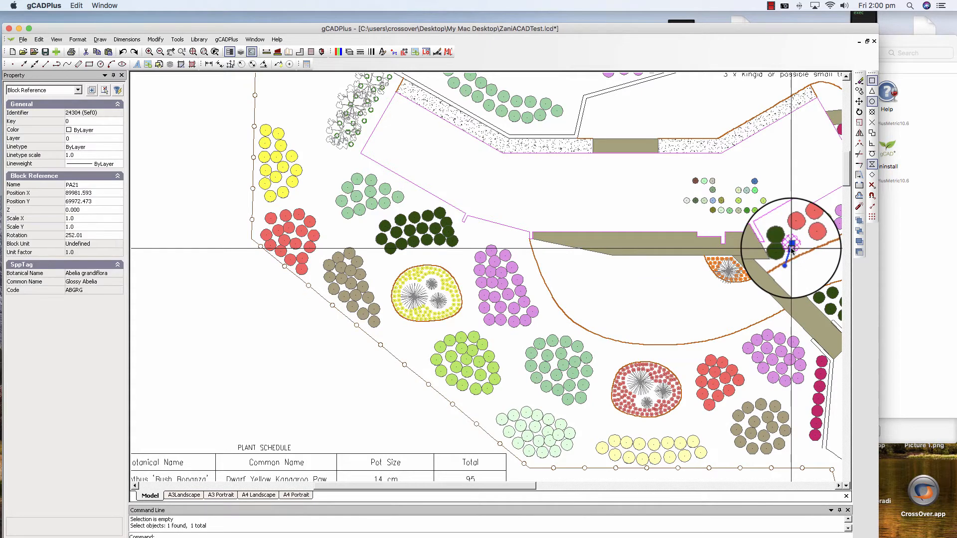
{"action": "key", "text": "Escape"}
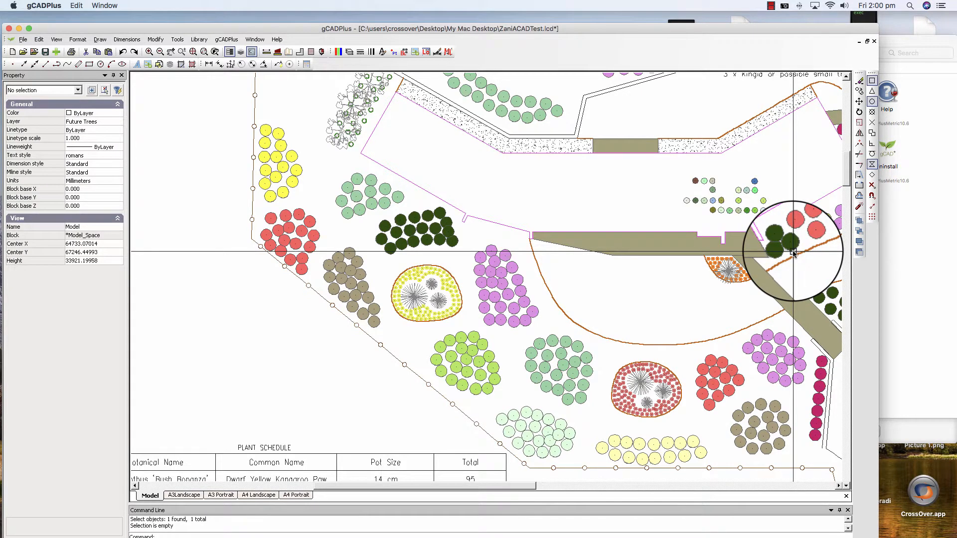
{"action": "middle_click_drag", "start_coordinate": [656, 283], "coordinate": [706, 216]}
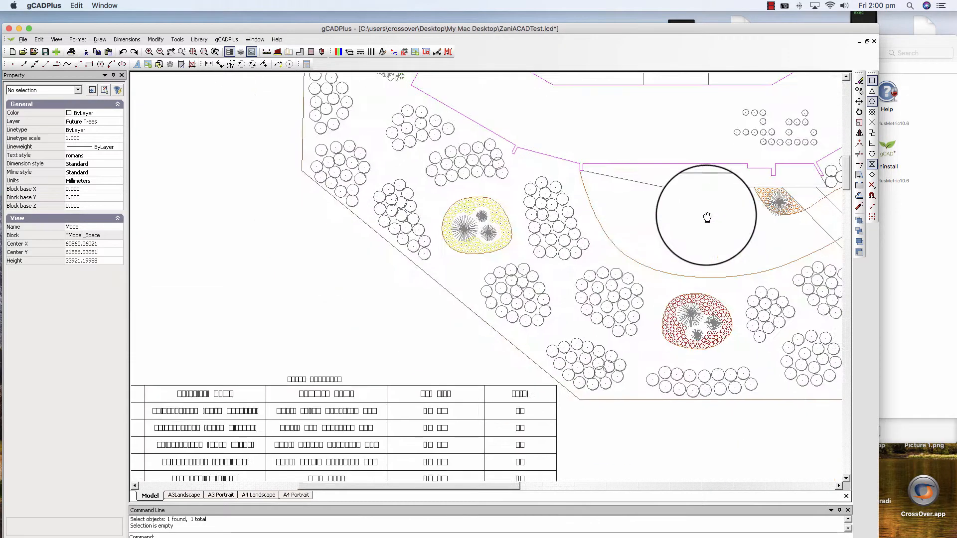
{"action": "mouse_move", "coordinate": [502, 412]}
{"action": "middle_mouse_down"}
{"action": "mouse_move", "coordinate": [638, 331]}
{"action": "mouse_move", "coordinate": [651, 309]}
{"action": "middle_mouse_up"}
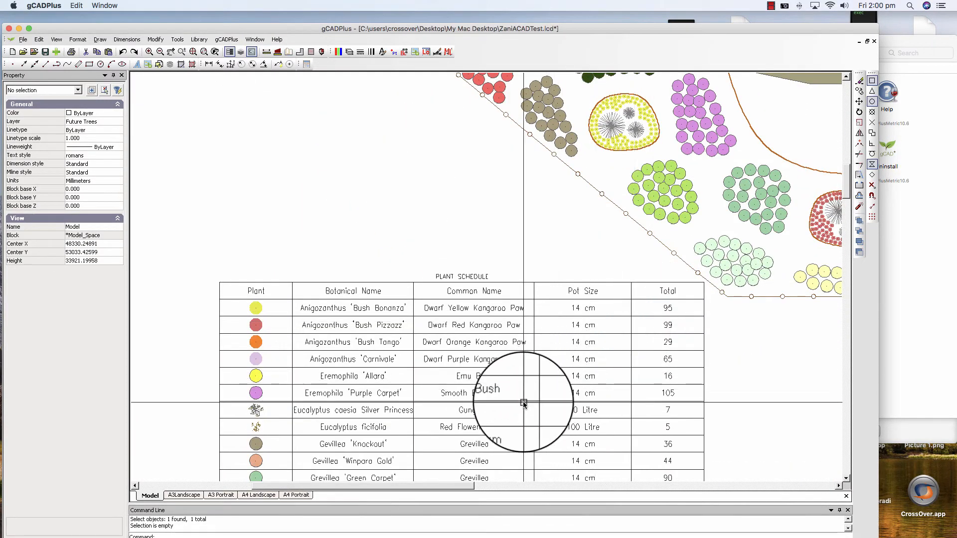
{"action": "mouse_move", "coordinate": [524, 403]}
{"action": "middle_mouse_down"}
{"action": "mouse_move", "coordinate": [551, 322]}
{"action": "mouse_move", "coordinate": [542, 280]}
{"action": "middle_mouse_up"}
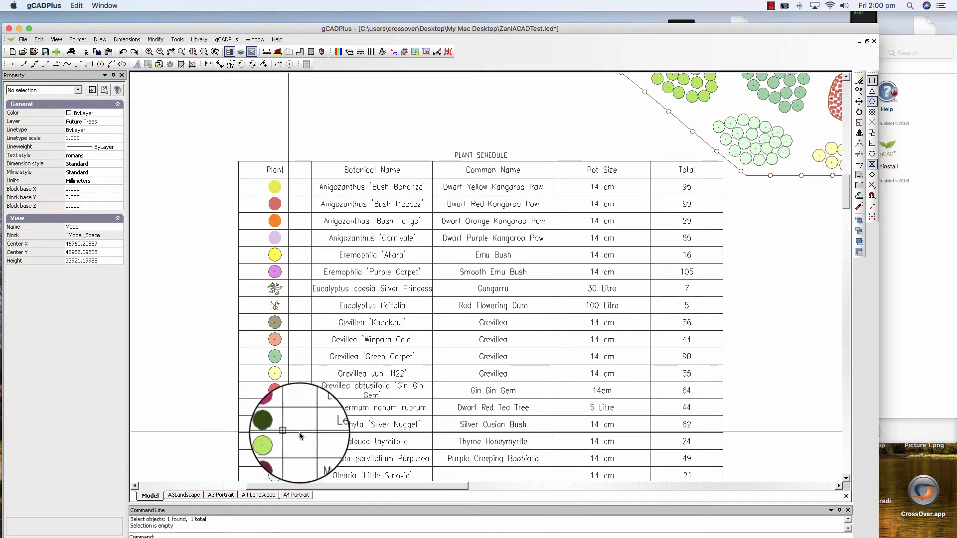
{"action": "scroll", "coordinate": [457, 260], "scroll_direction": "down", "scroll_amount": 2}
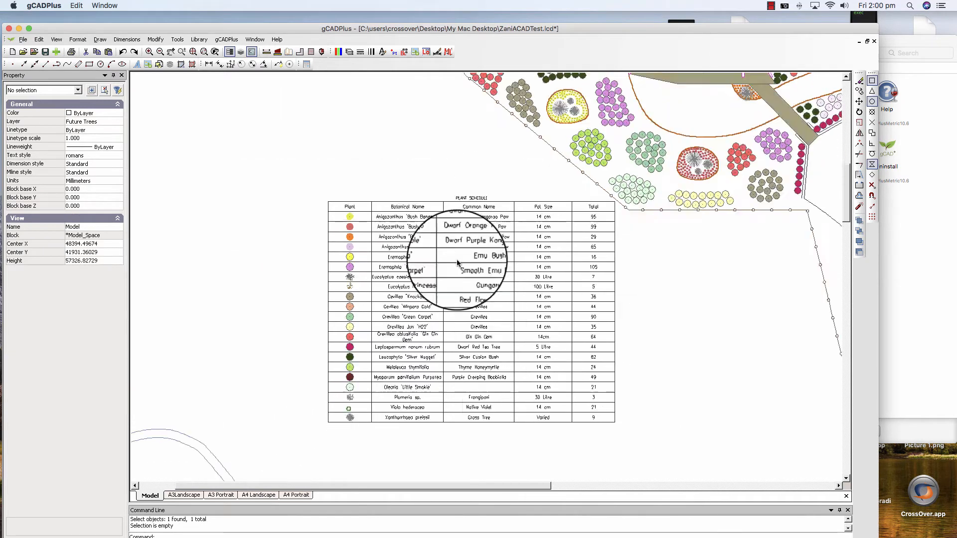
{"action": "scroll", "coordinate": [553, 152], "scroll_direction": "up", "scroll_amount": 1}
{"action": "scroll", "coordinate": [492, 284], "scroll_direction": "down", "scroll_amount": 2}
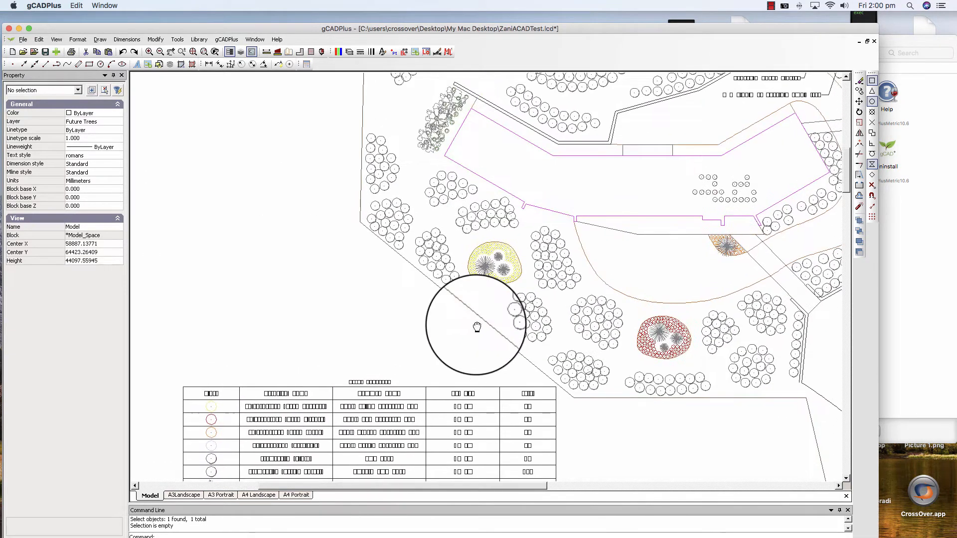
{"action": "scroll", "coordinate": [476, 329], "scroll_direction": "up", "scroll_amount": 2}
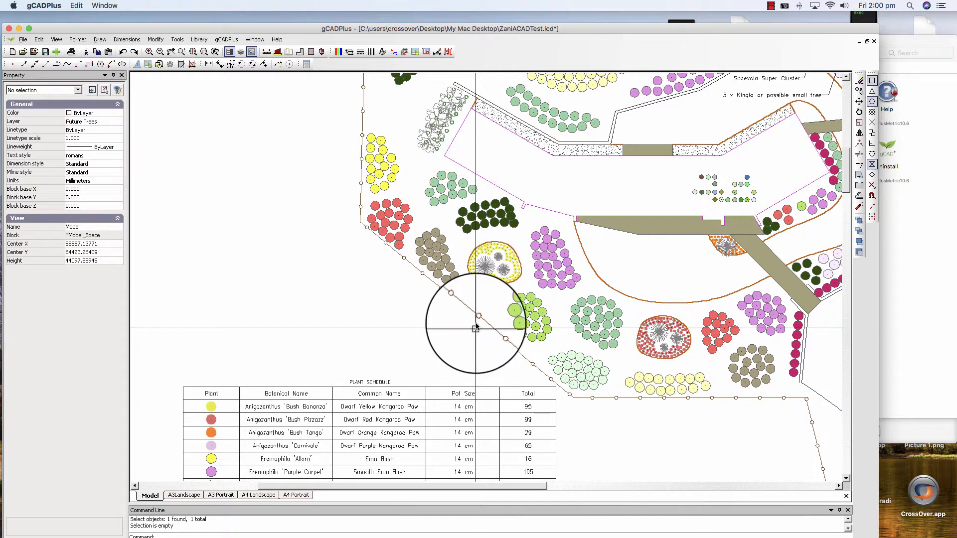
{"action": "left_click", "coordinate": [470, 217]}
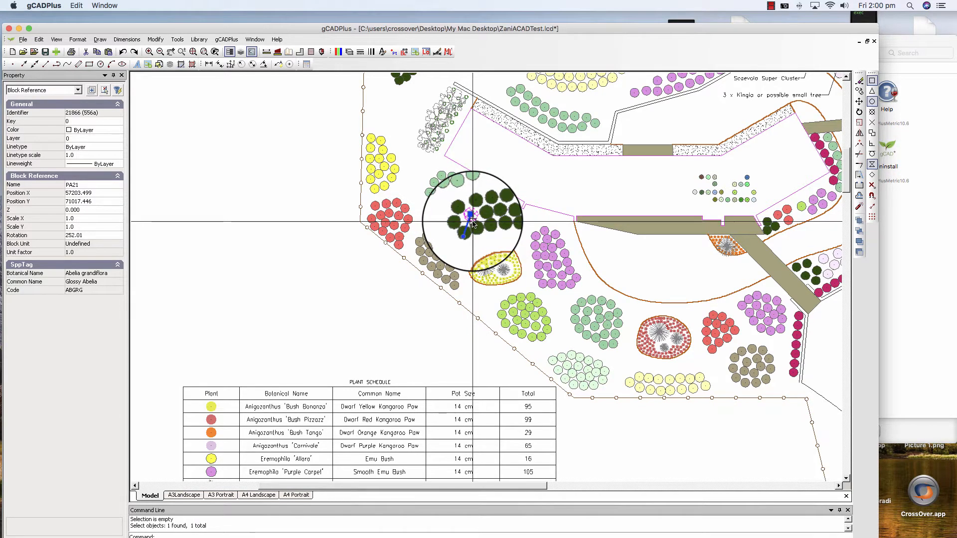
{"action": "key", "text": "Escape"}
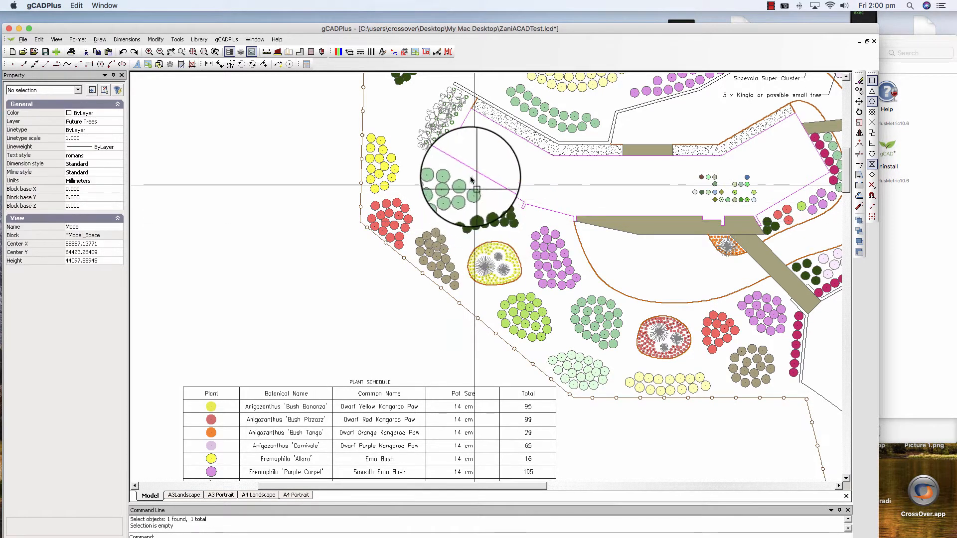
Step: Edit the Frangipani tree symbol's block and set its leaf outlines to colour 61, leaving the branches out
{"action": "left_click", "coordinate": [433, 143]}
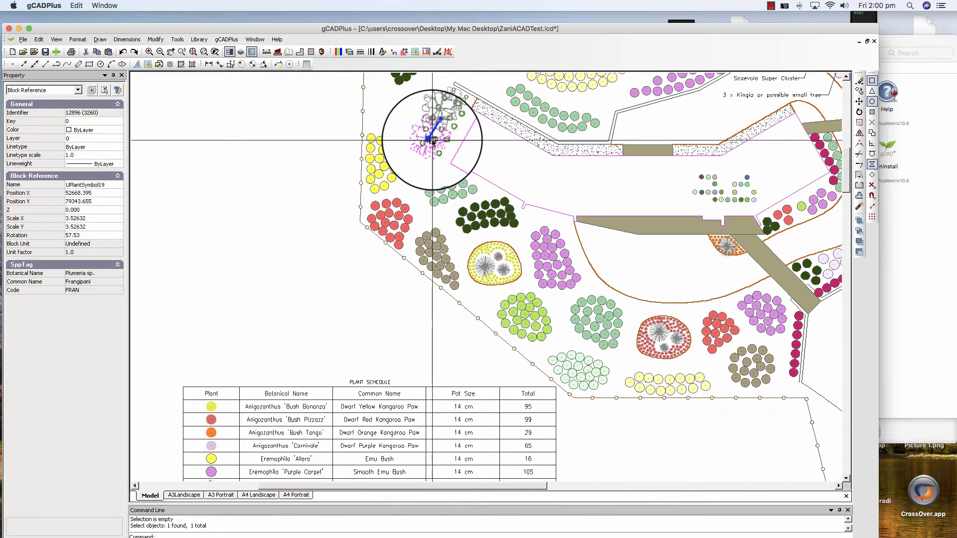
{"action": "right_click", "coordinate": [433, 143]}
{"action": "left_click", "coordinate": [463, 251]}
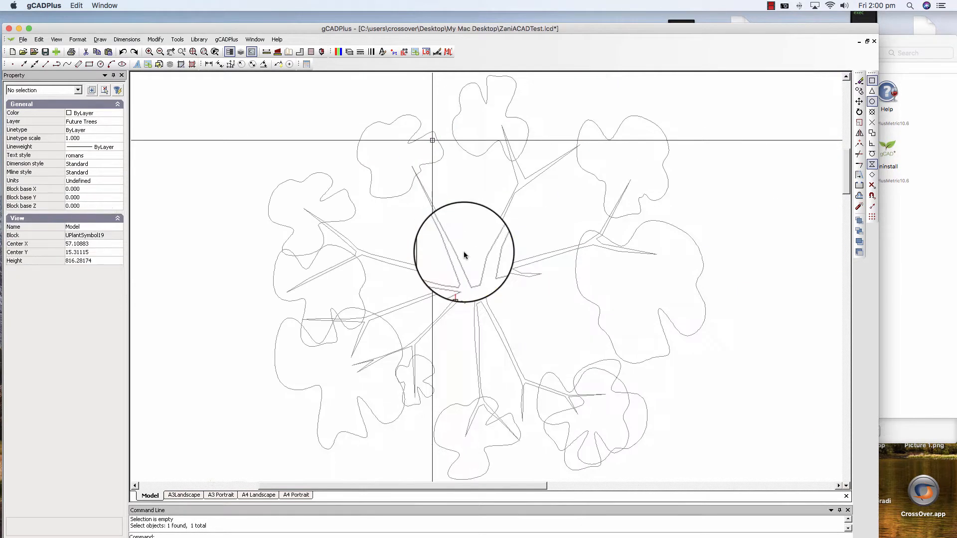
{"action": "scroll", "coordinate": [463, 255], "scroll_direction": "down", "scroll_amount": 3}
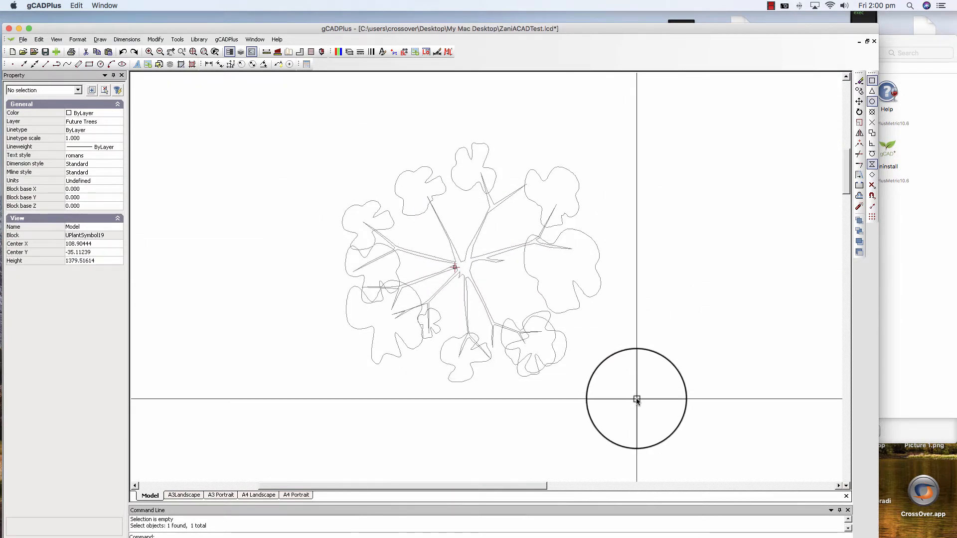
{"action": "left_click_drag", "start_coordinate": [636, 399], "coordinate": [318, 113]}
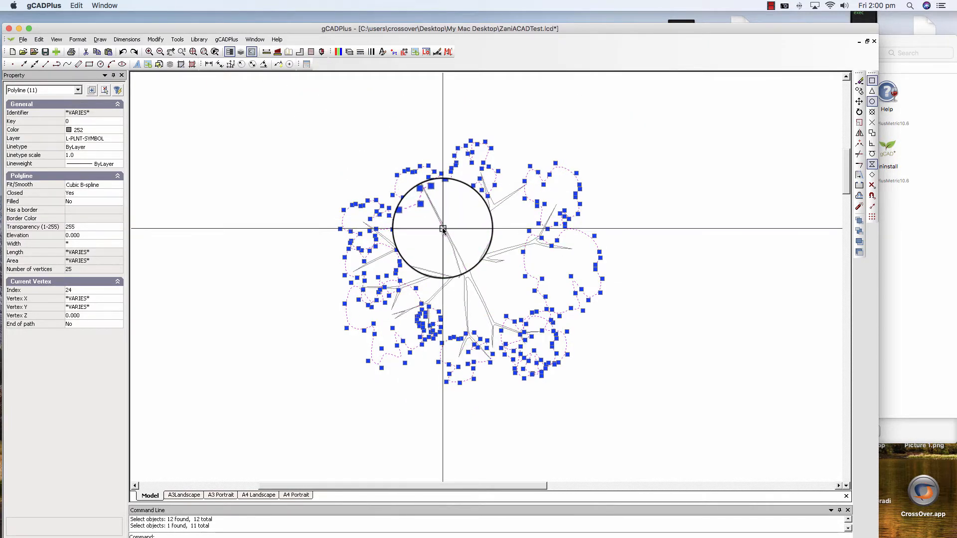
{"action": "left_click", "coordinate": [118, 131]}
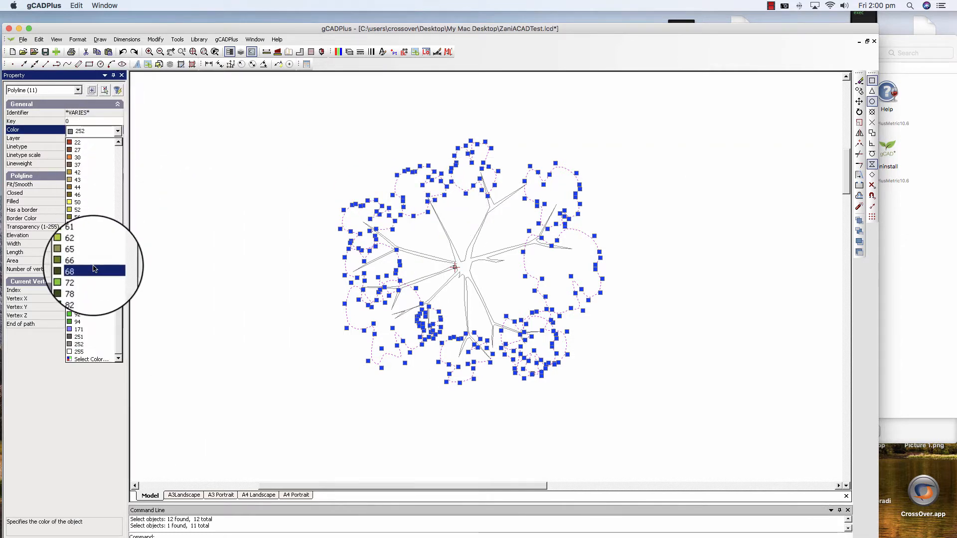
{"action": "left_click", "coordinate": [77, 240]}
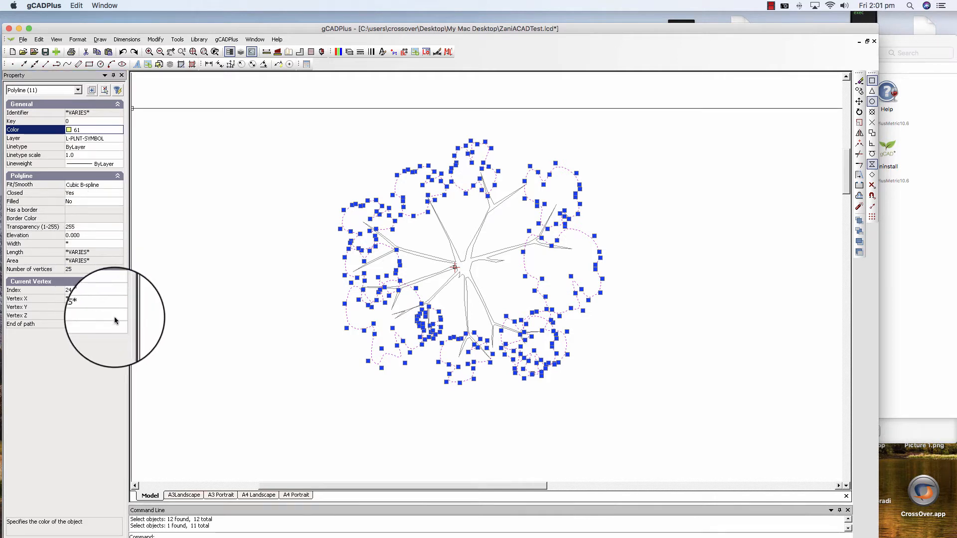
Step: Fill the Frangipani leaf outlines and close the block editor to check the recoloured trees in the plan
{"action": "double_click", "coordinate": [79, 201]}
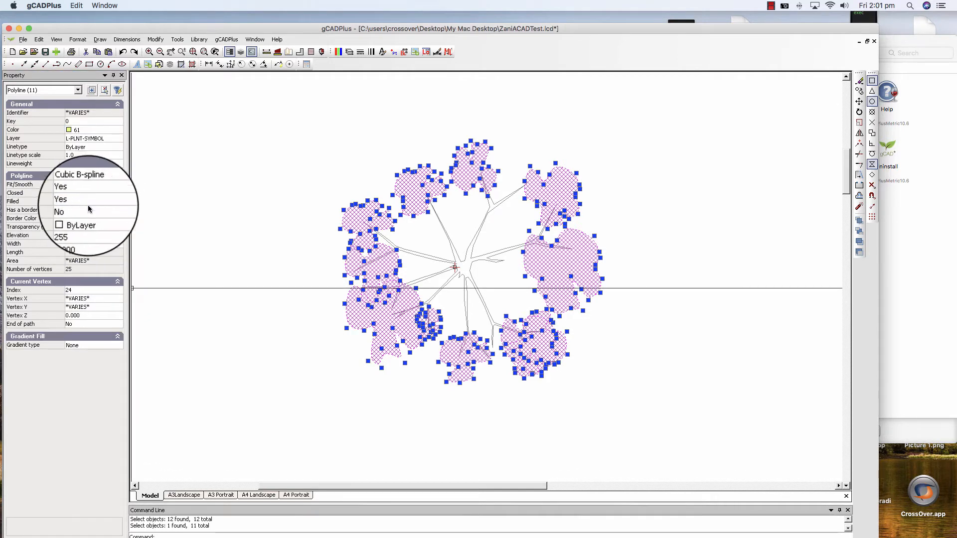
{"action": "right_click", "coordinate": [254, 269]}
{"action": "left_click", "coordinate": [267, 275]}
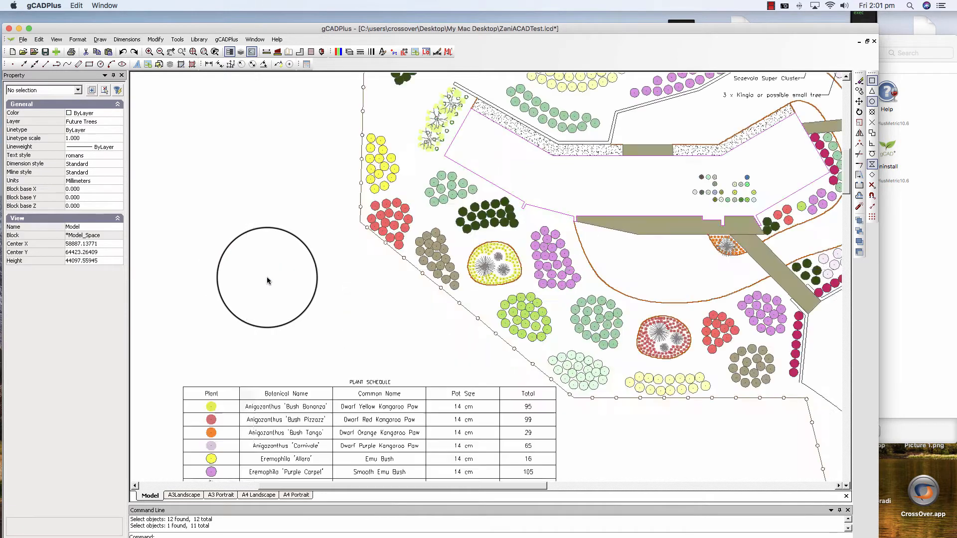
{"action": "scroll", "coordinate": [450, 128], "scroll_direction": "up", "scroll_amount": 2}
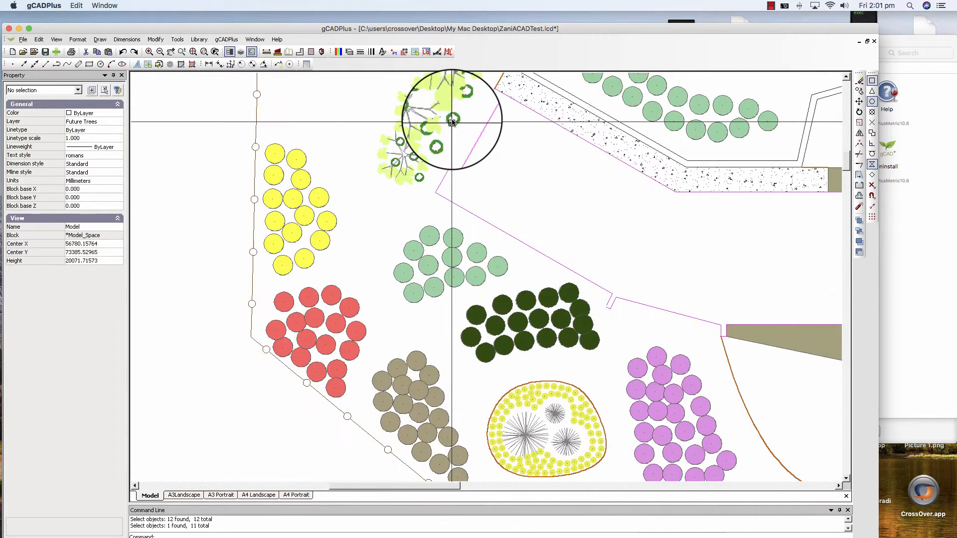
{"action": "scroll", "coordinate": [419, 214], "scroll_direction": "up", "scroll_amount": 2}
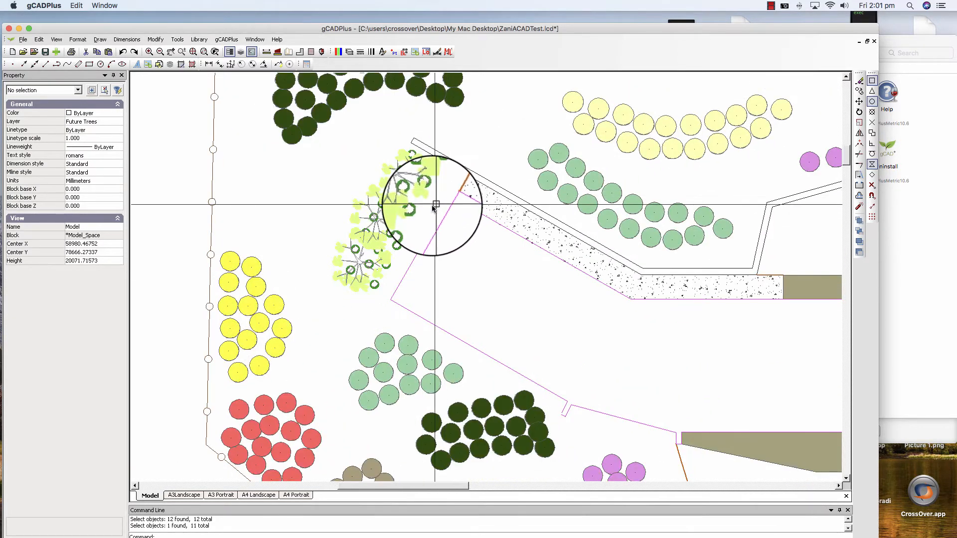
{"action": "scroll", "coordinate": [429, 207], "scroll_direction": "down", "scroll_amount": 2}
Step: Check the plant data and photo of the westernmost tree above the dark red planting, and measure the tree symbol's spread
{"action": "middle_click_drag", "start_coordinate": [466, 131], "coordinate": [419, 306]}
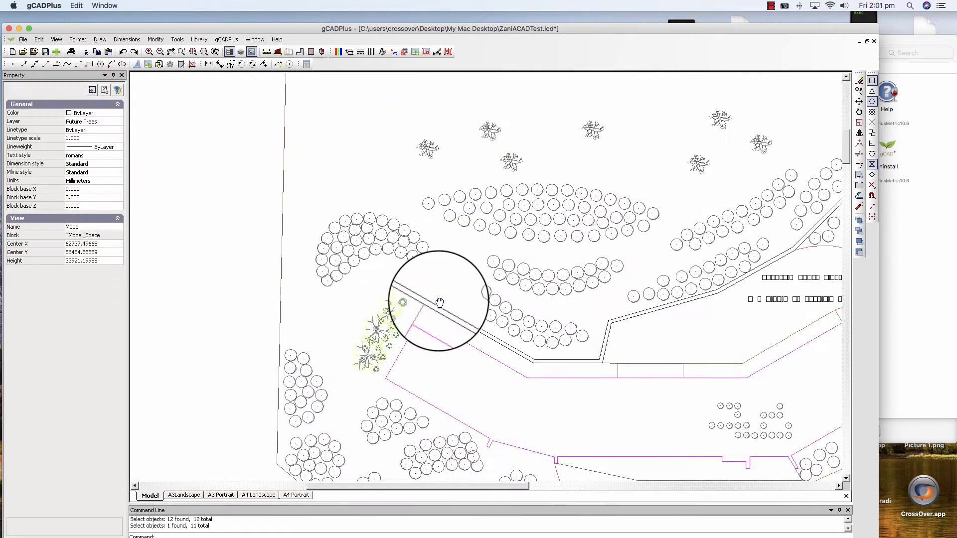
{"action": "scroll", "coordinate": [381, 205], "scroll_direction": "down", "scroll_amount": 2}
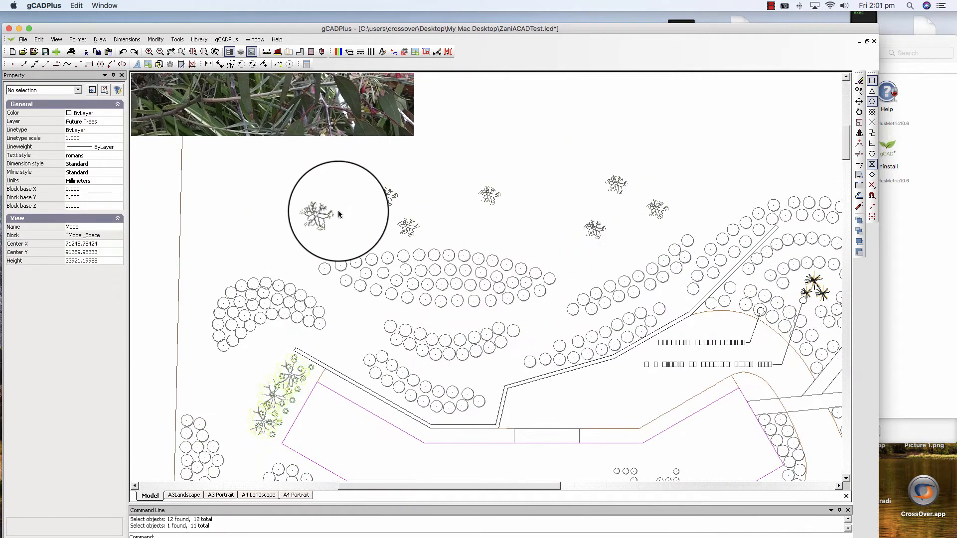
{"action": "scroll", "coordinate": [376, 211], "scroll_direction": "down", "scroll_amount": 1}
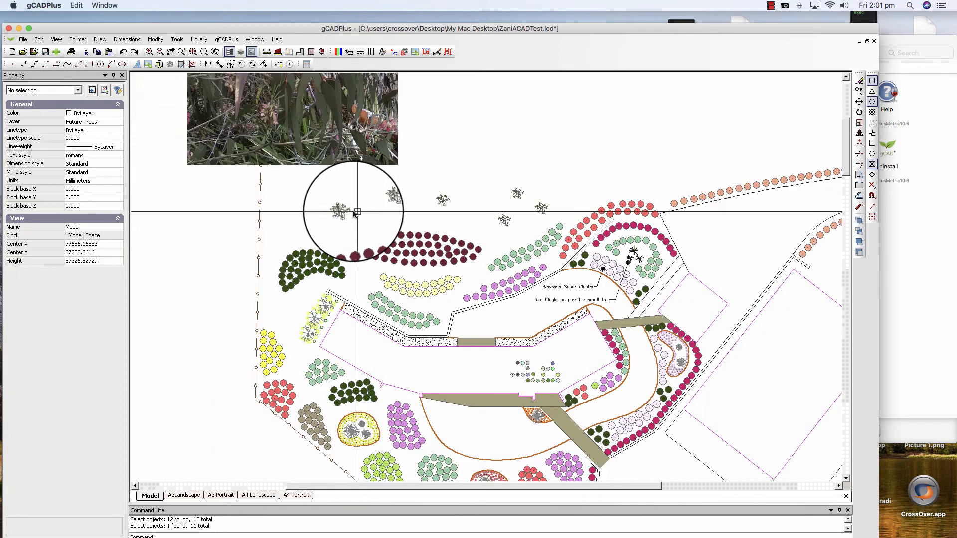
{"action": "left_click", "coordinate": [346, 212]}
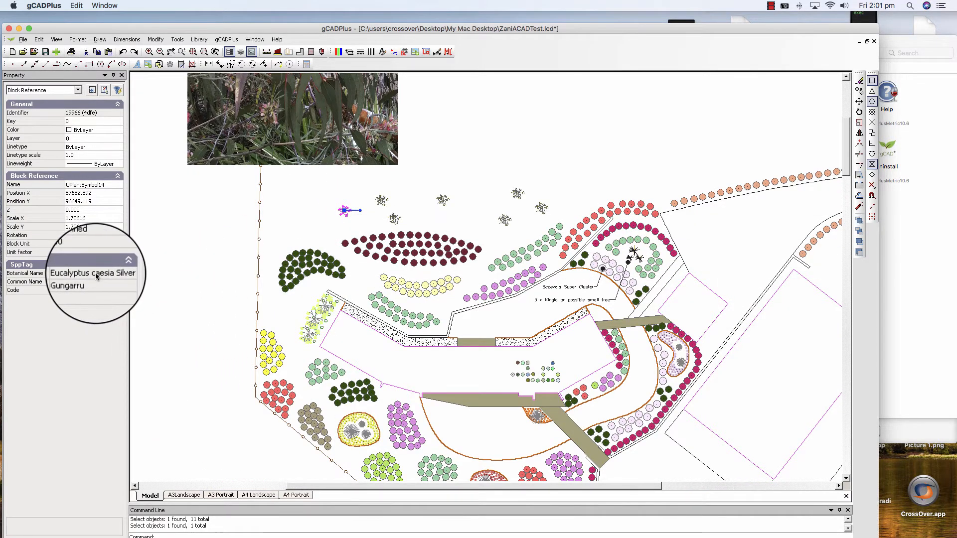
{"action": "scroll", "coordinate": [442, 193], "scroll_direction": "down", "scroll_amount": 1}
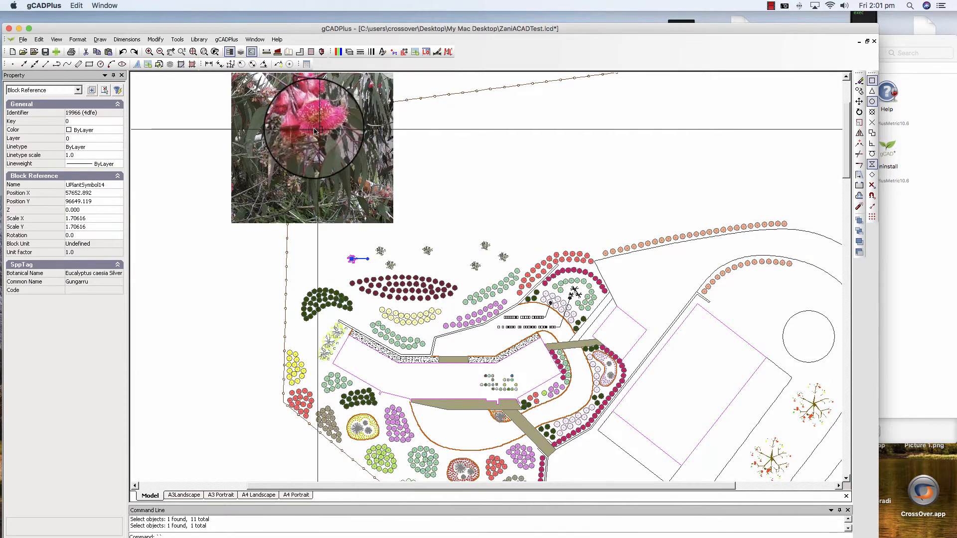
{"action": "scroll", "coordinate": [315, 131], "scroll_direction": "up", "scroll_amount": 3}
{"action": "scroll", "coordinate": [310, 126], "scroll_direction": "down", "scroll_amount": 3}
{"action": "scroll", "coordinate": [544, 221], "scroll_direction": "up", "scroll_amount": 1}
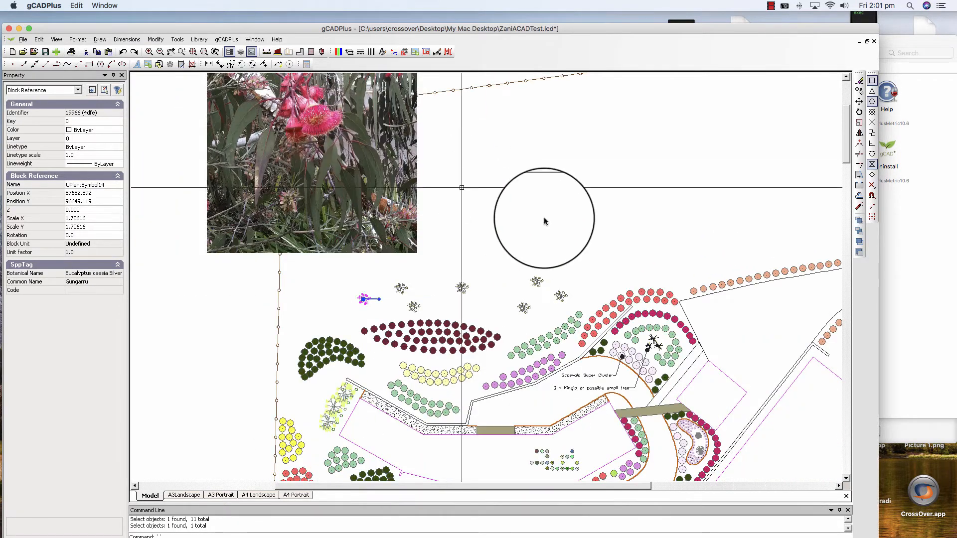
{"action": "key", "text": "Escape"}
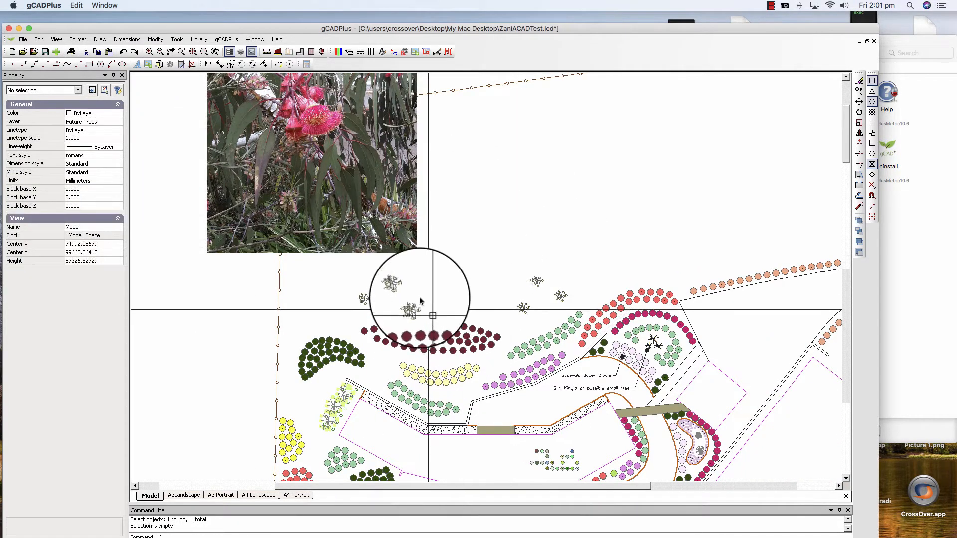
{"action": "left_click", "coordinate": [267, 65]}
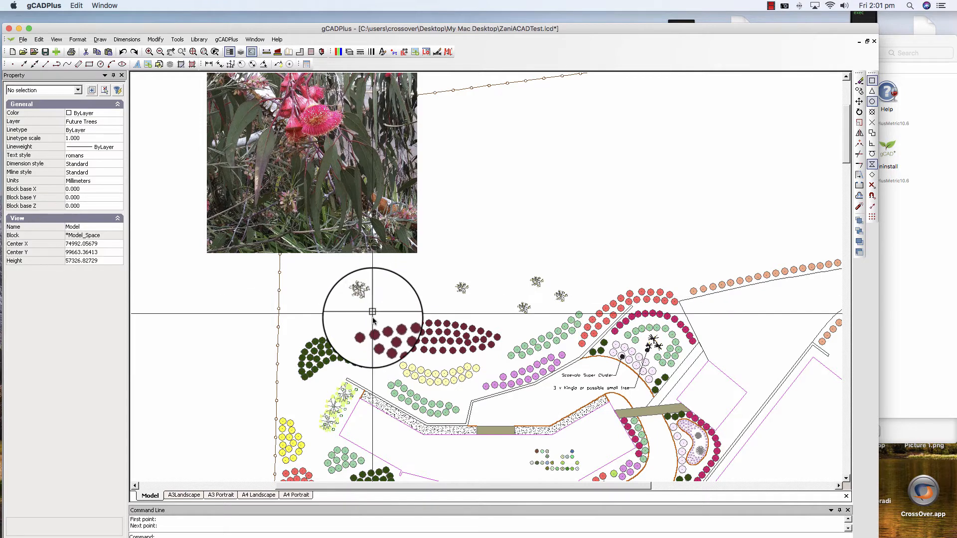
Step: Open the block of the Eucalyptus caesia Silver (Gungurru) tree symbol above the dark red planting for editing
{"action": "left_click", "coordinate": [401, 287]}
{"action": "left_click", "coordinate": [401, 288]}
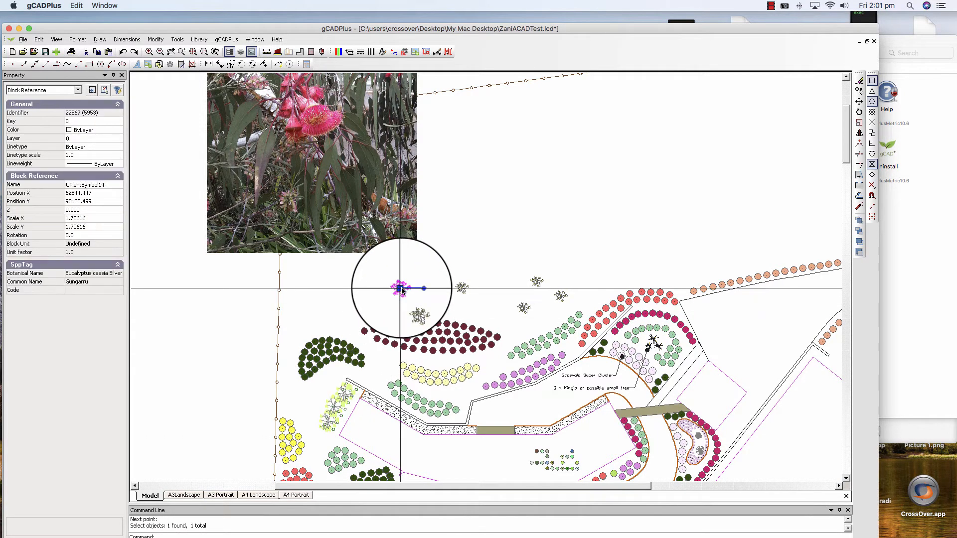
{"action": "right_click", "coordinate": [402, 289]}
{"action": "left_click", "coordinate": [437, 399]}
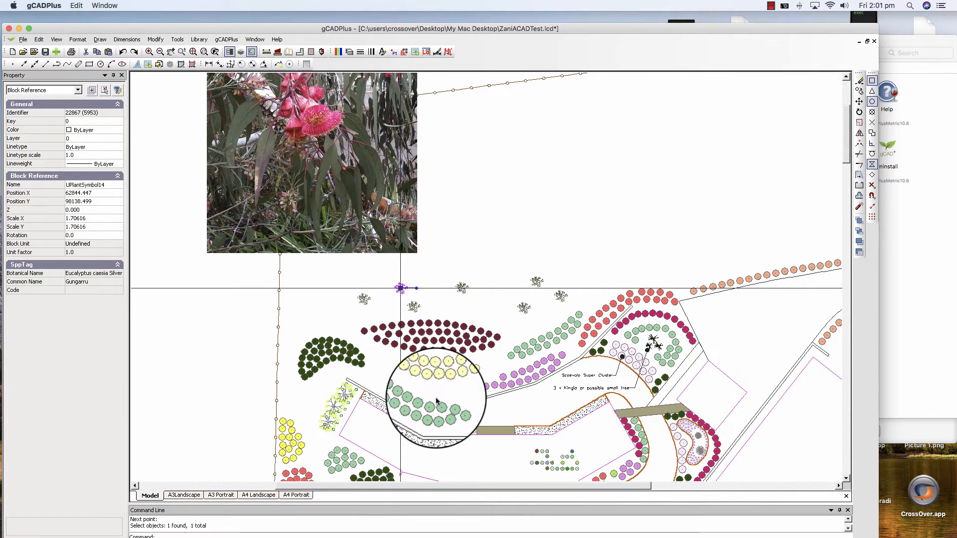
{"action": "scroll", "coordinate": [515, 333], "scroll_direction": "down", "scroll_amount": 2}
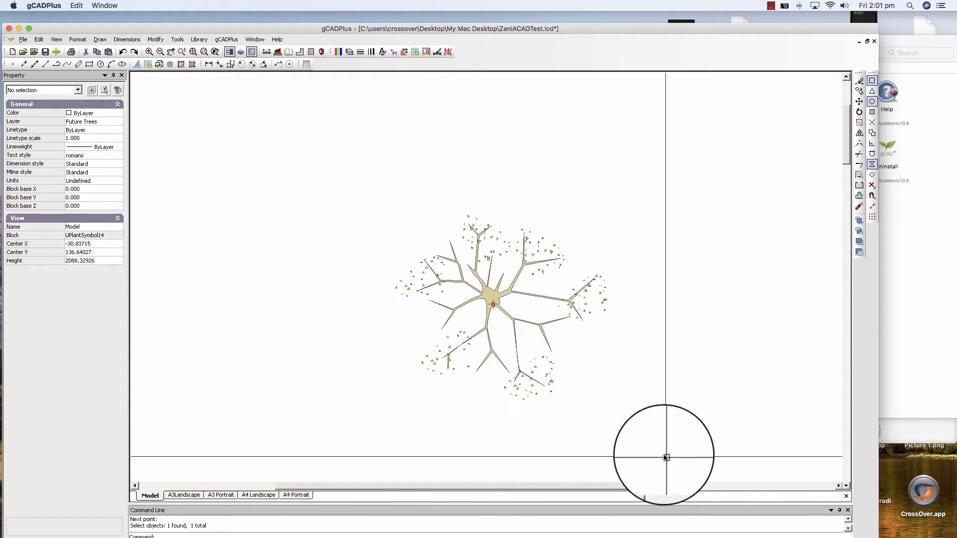
Step: Try to scale the whole eucalyptus tree symbol about its trunk centre by picking reference points
{"action": "left_click_drag", "start_coordinate": [663, 451], "coordinate": [371, 187]}
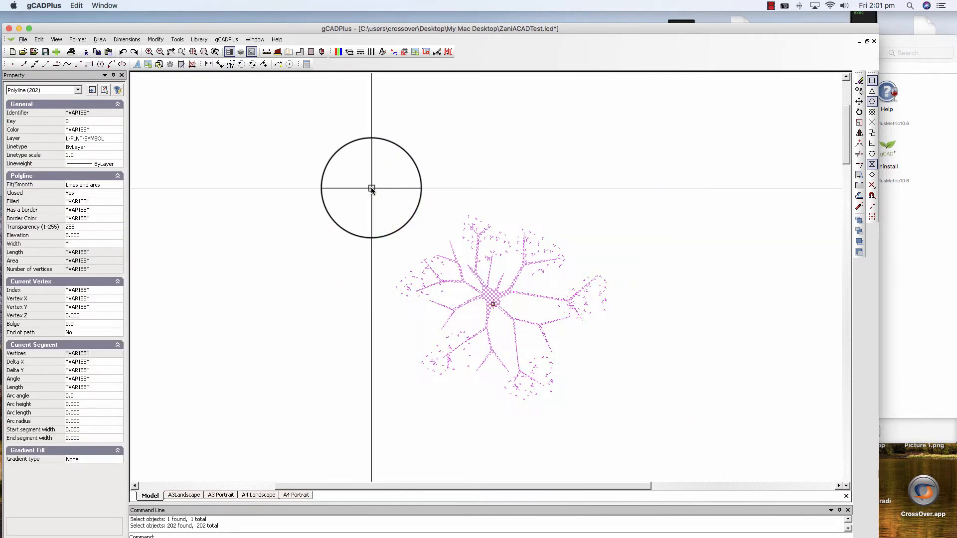
{"action": "right_click", "coordinate": [371, 187]}
{"action": "left_click", "coordinate": [394, 262]}
{"action": "left_click", "coordinate": [493, 303]}
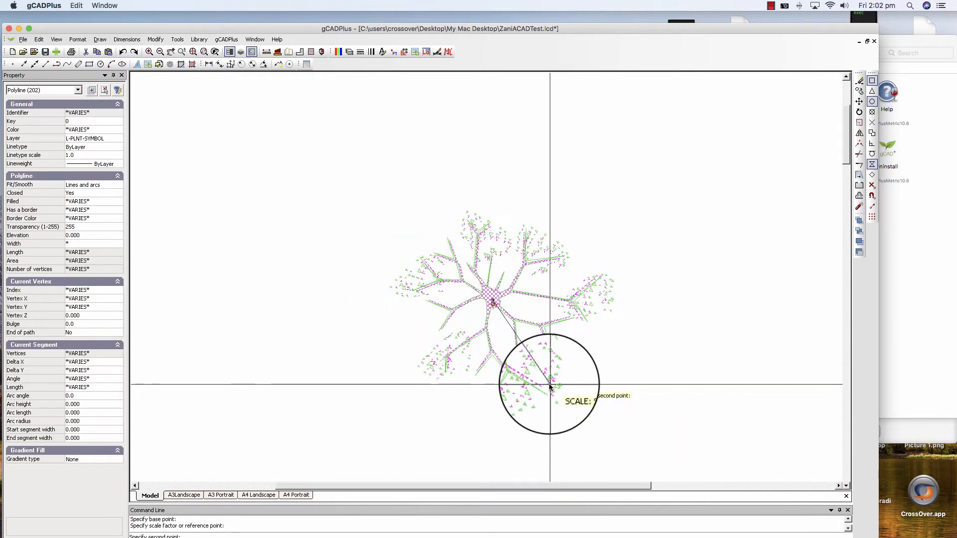
{"action": "left_click", "coordinate": [550, 386]}
{"action": "left_click", "coordinate": [491, 303]}
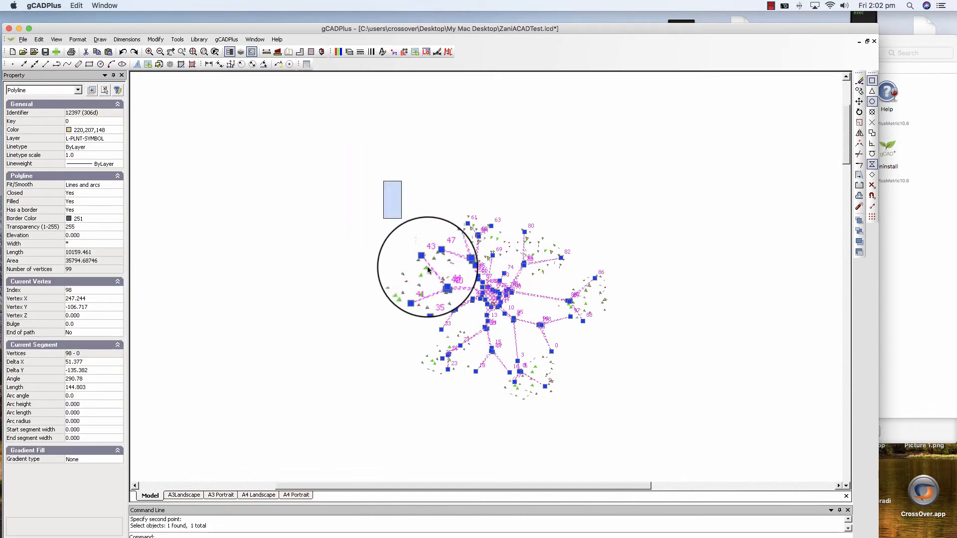
Step: Scale the whole eucalyptus tree symbol by a factor of 2 about its trunk centre and close the block editor
{"action": "left_click", "coordinate": [627, 411]}
{"action": "right_click", "coordinate": [613, 402]}
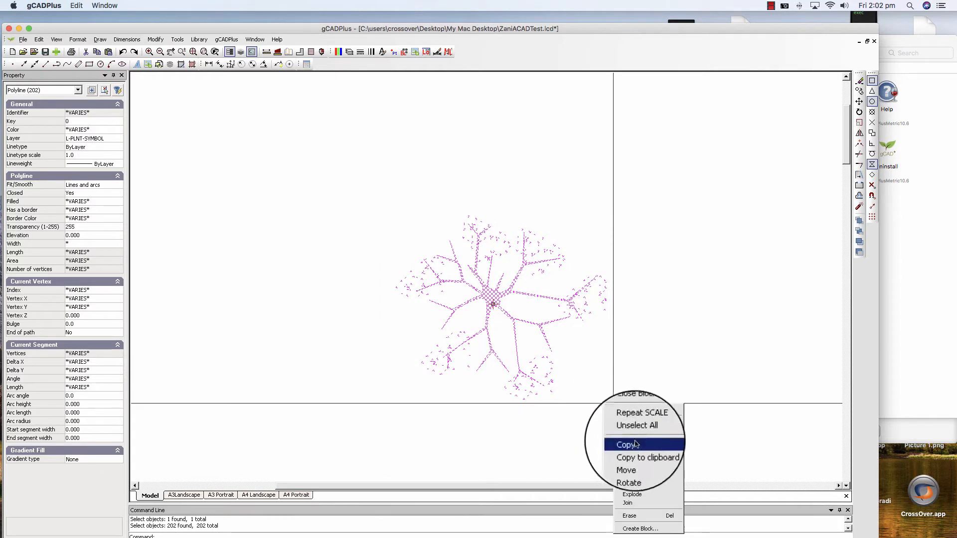
{"action": "left_click", "coordinate": [632, 477]}
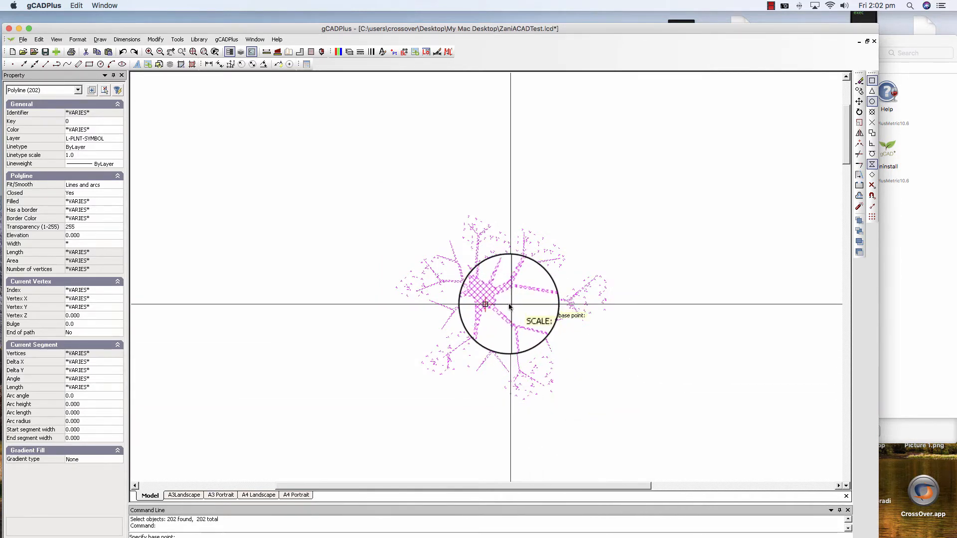
{"action": "left_click", "coordinate": [488, 304]}
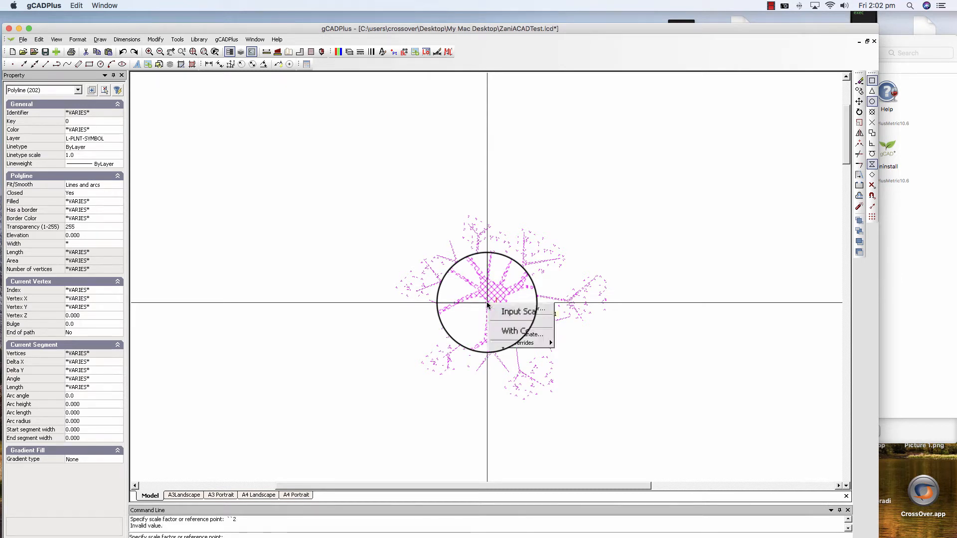
{"action": "left_click", "coordinate": [521, 308]}
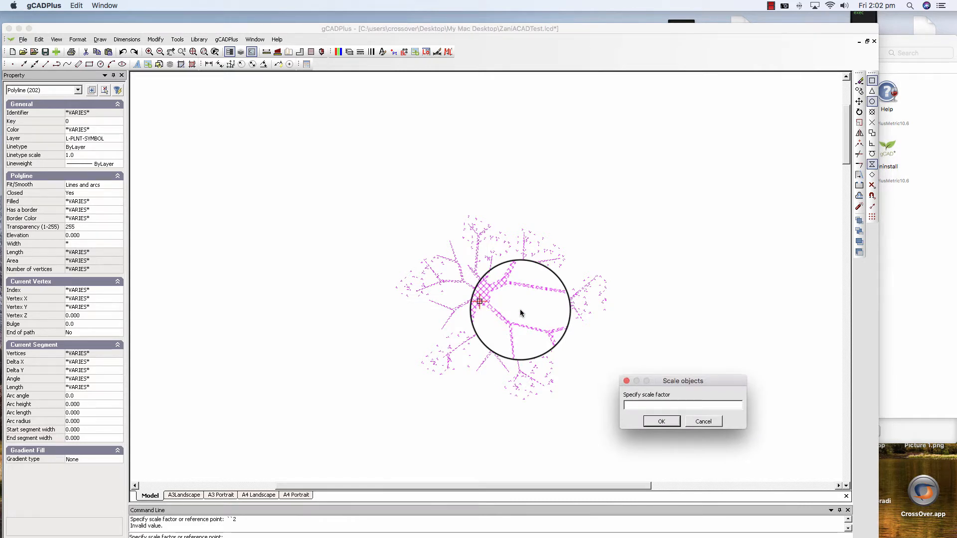
{"action": "type", "text": "2"}
{"action": "key", "text": "Return"}
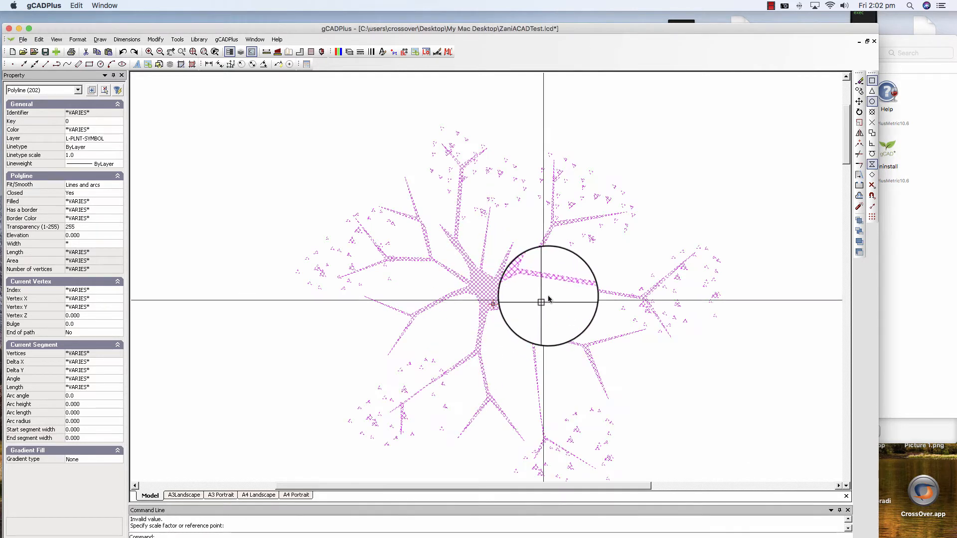
{"action": "right_click", "coordinate": [550, 300]}
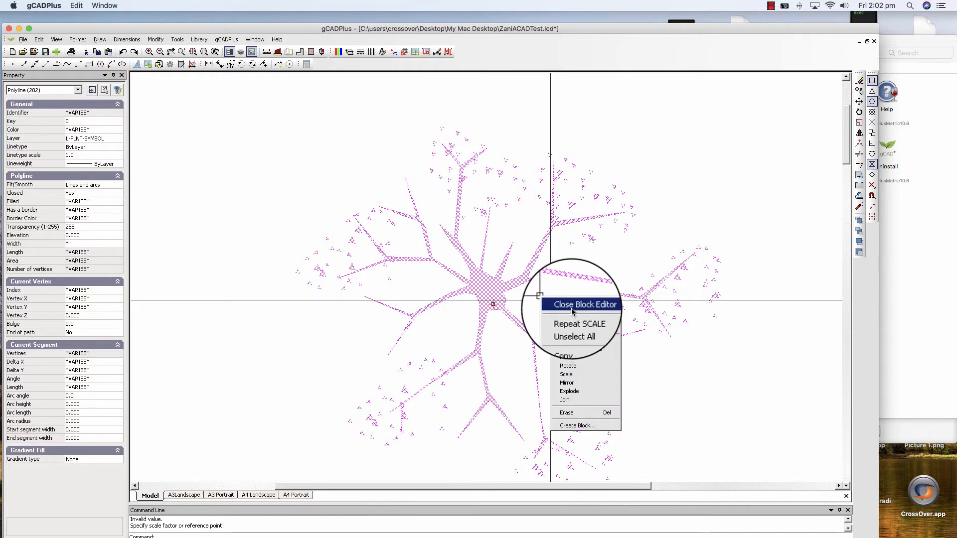
{"action": "left_click", "coordinate": [572, 305]}
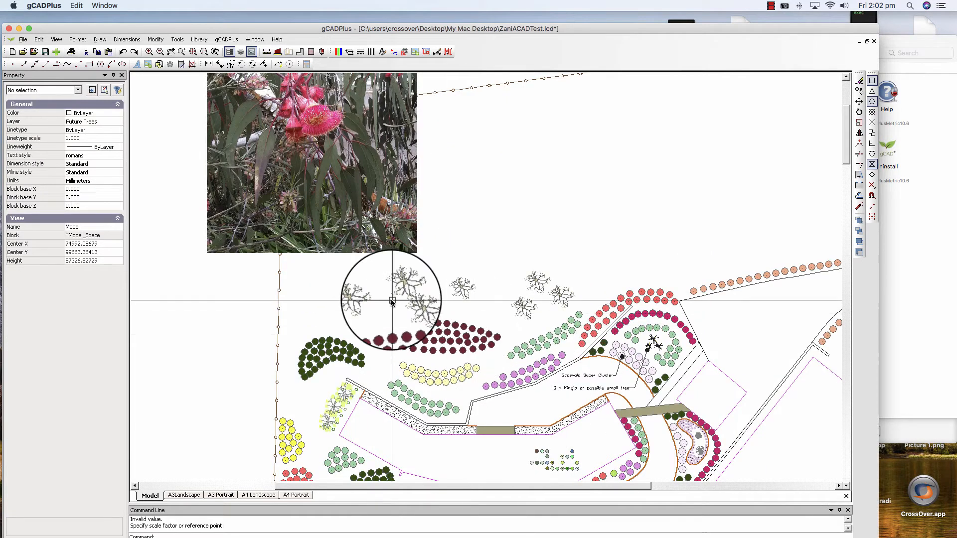
Step: Measure the spread of the westernmost enlarged eucalyptus tree in the plan
{"action": "scroll", "coordinate": [392, 301], "scroll_direction": "up", "scroll_amount": 4}
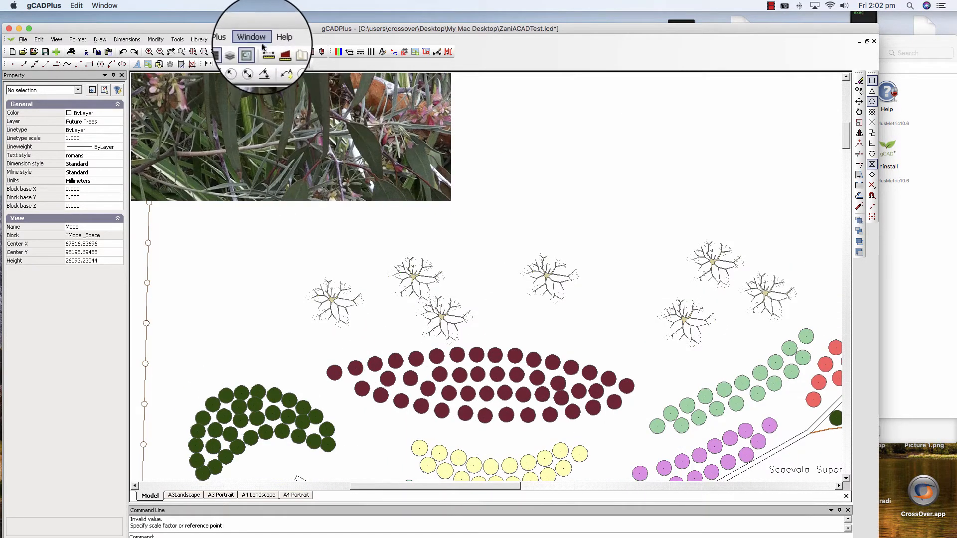
{"action": "left_click", "coordinate": [266, 51]}
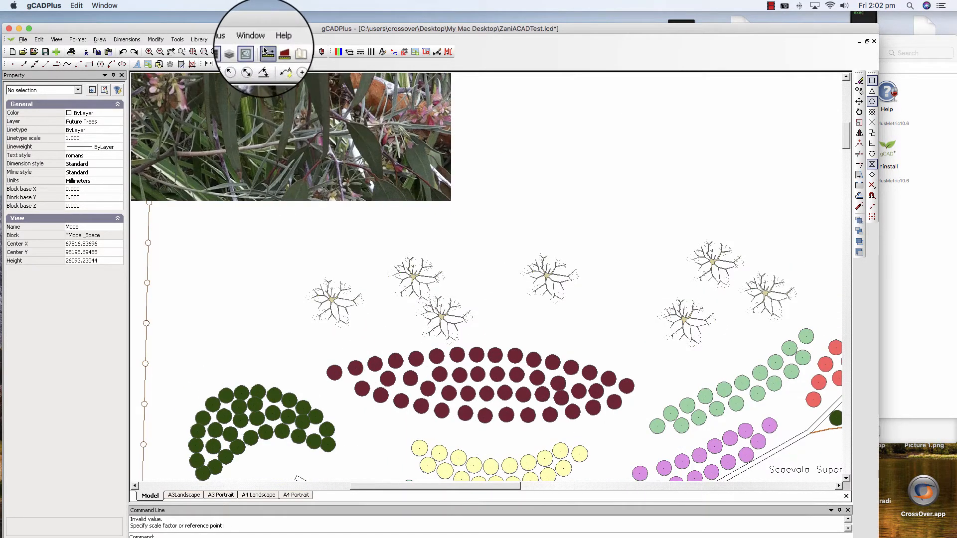
{"action": "left_click", "coordinate": [319, 315]}
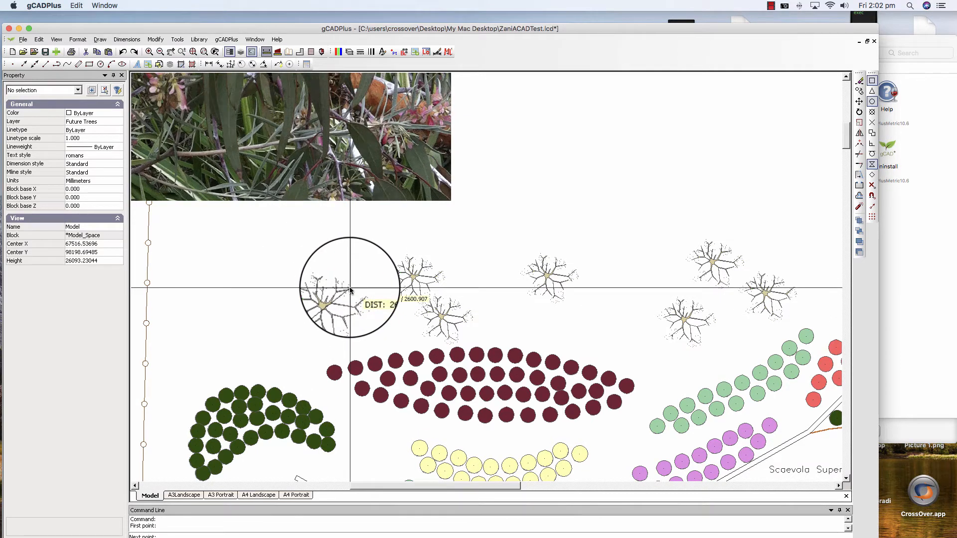
{"action": "scroll", "coordinate": [344, 288], "scroll_direction": "down", "scroll_amount": 1}
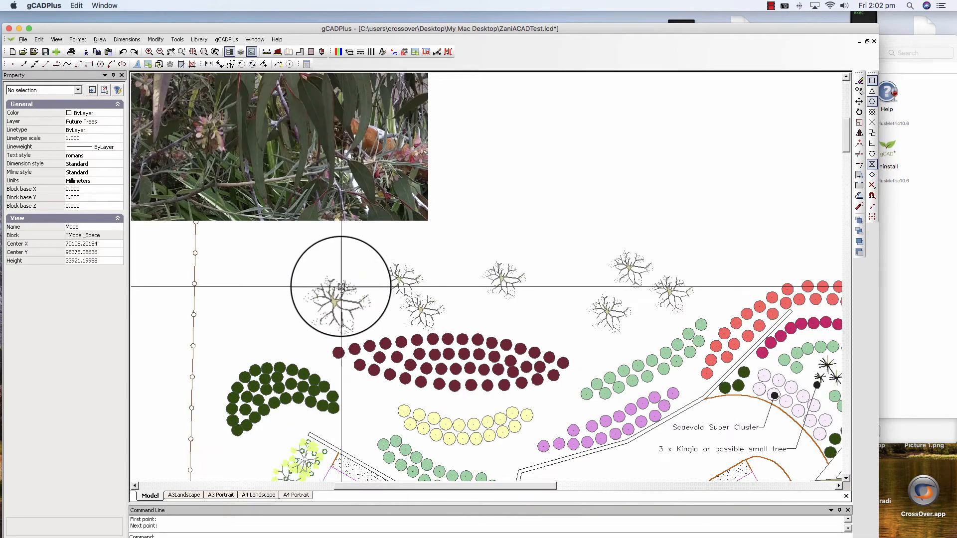
Step: Insert the Eucalyptus caesia symbol from the library's Named plants into the empty area above the row of eucalyptus trees
{"action": "scroll", "coordinate": [341, 287], "scroll_direction": "down", "scroll_amount": 1}
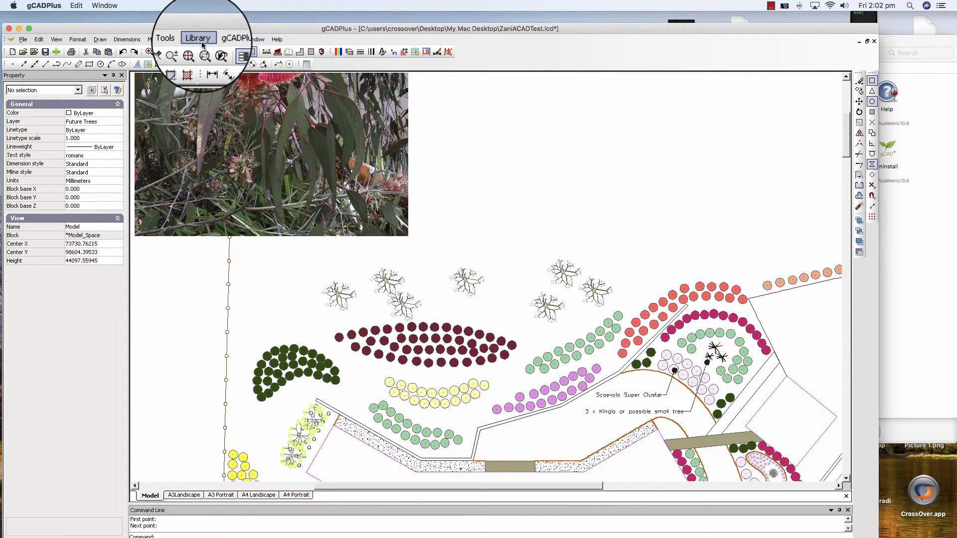
{"action": "mouse_move", "coordinate": [223, 51]}
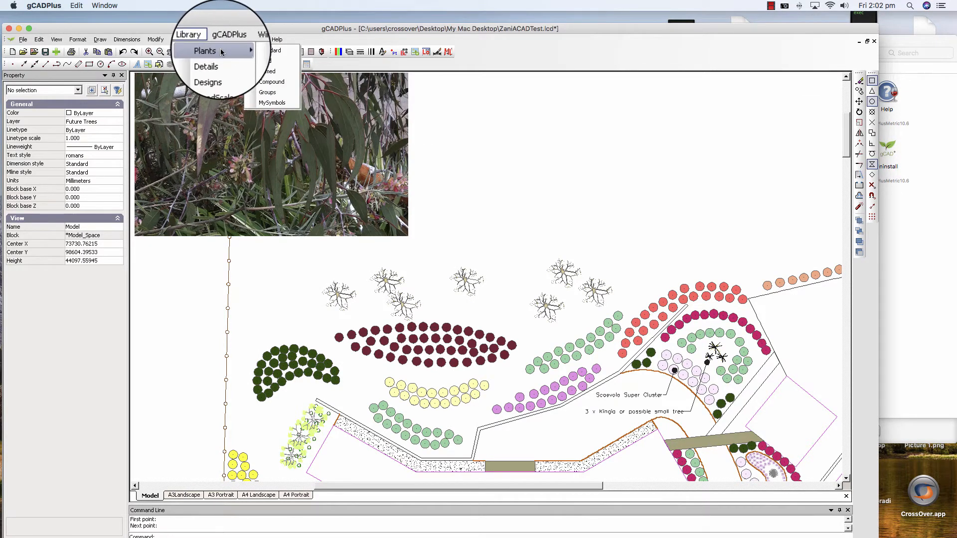
{"action": "left_click", "coordinate": [269, 73]}
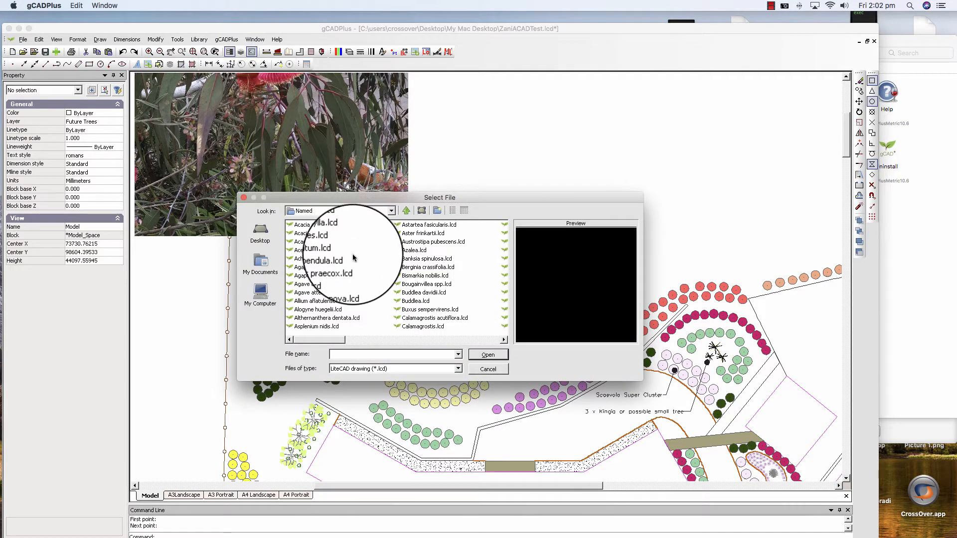
{"action": "left_click", "coordinate": [429, 340]}
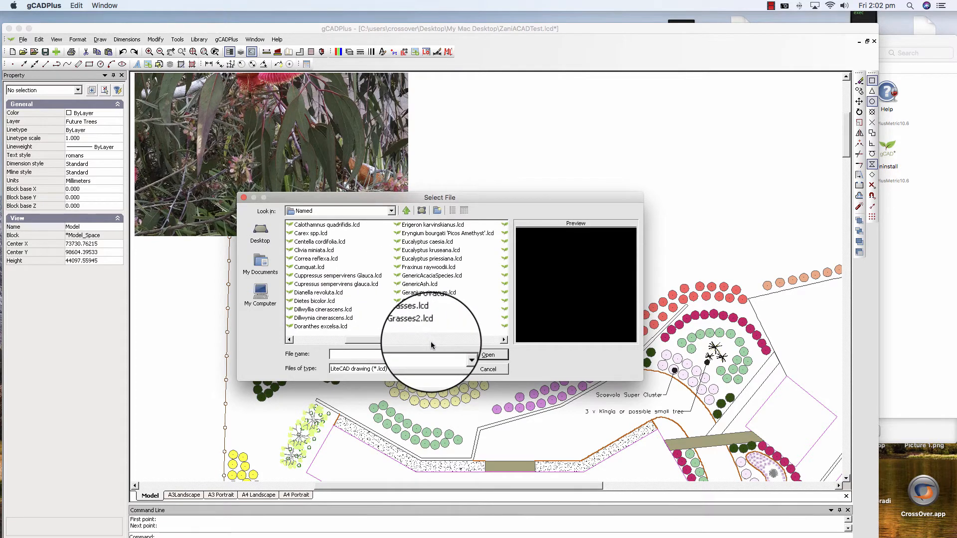
{"action": "left_click", "coordinate": [428, 242]}
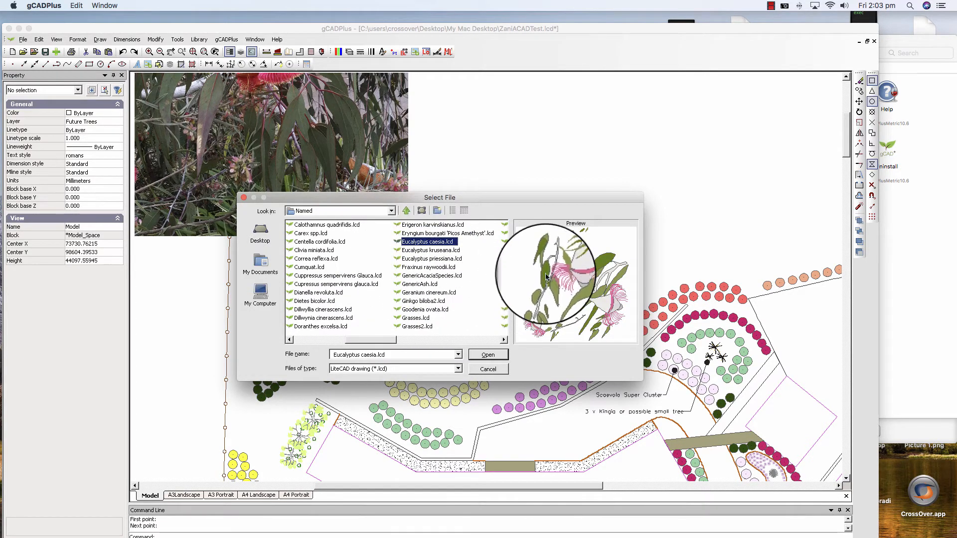
{"action": "left_click", "coordinate": [488, 356]}
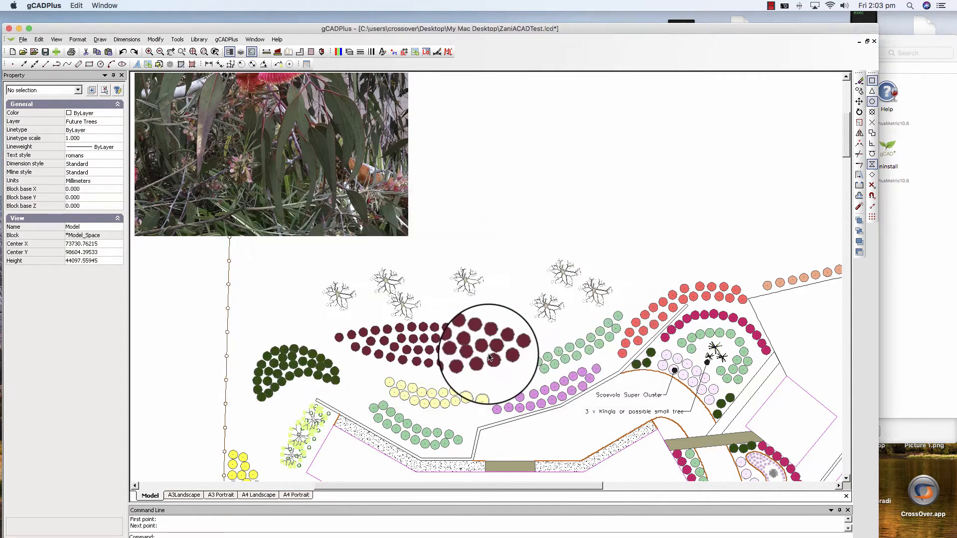
{"action": "left_click", "coordinate": [407, 342]}
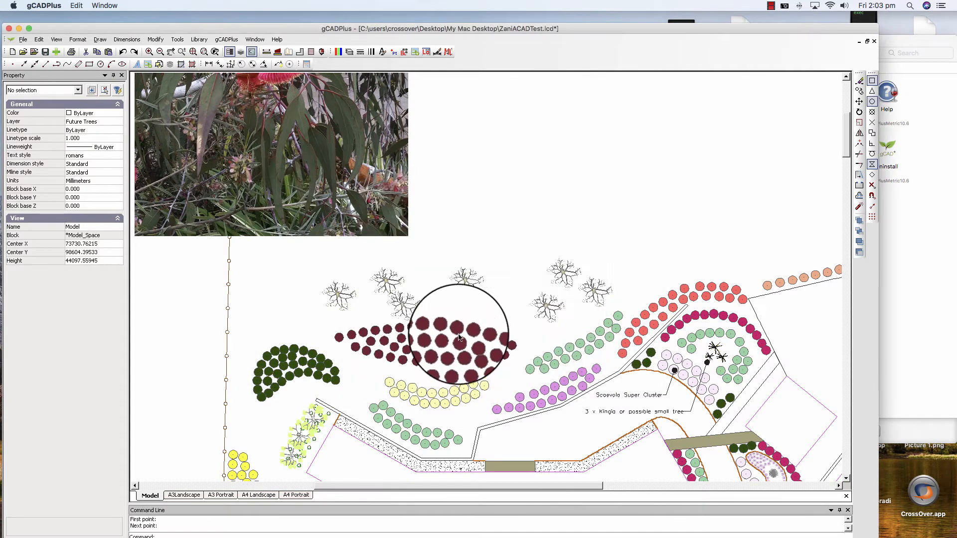
{"action": "left_click", "coordinate": [499, 319]}
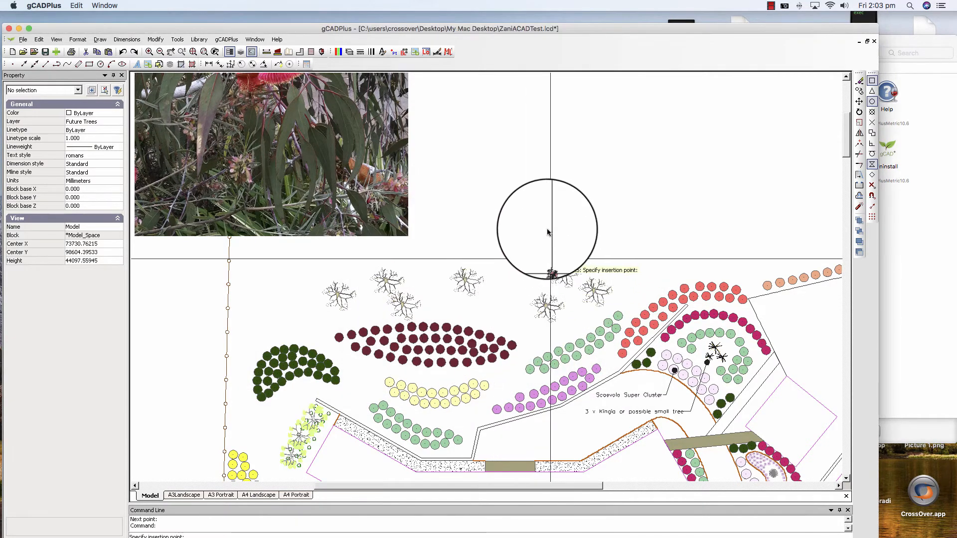
{"action": "left_click", "coordinate": [521, 208]}
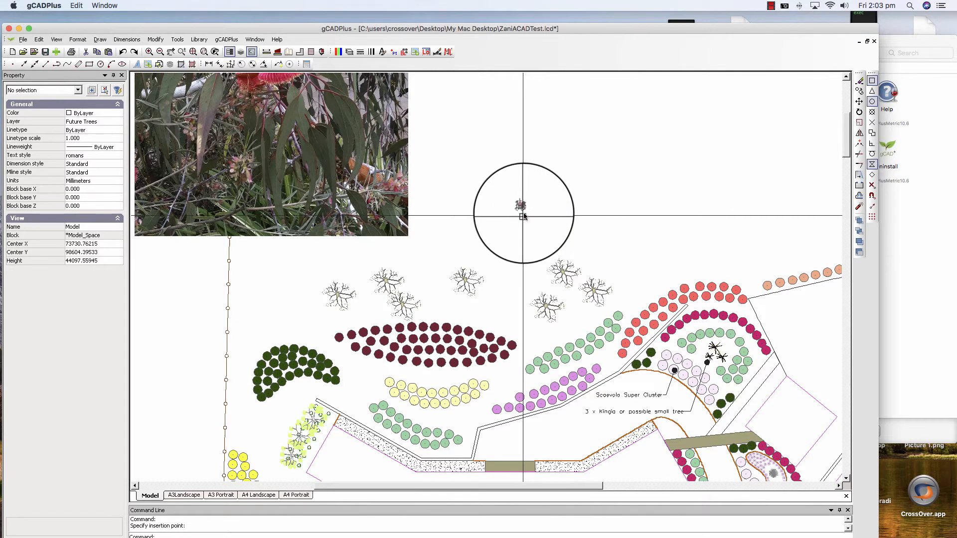
Step: Scale the newly inserted Eucalyptus caesia symbol by a factor of 2 about its insertion point
{"action": "left_click", "coordinate": [521, 207]}
{"action": "right_click", "coordinate": [523, 210]}
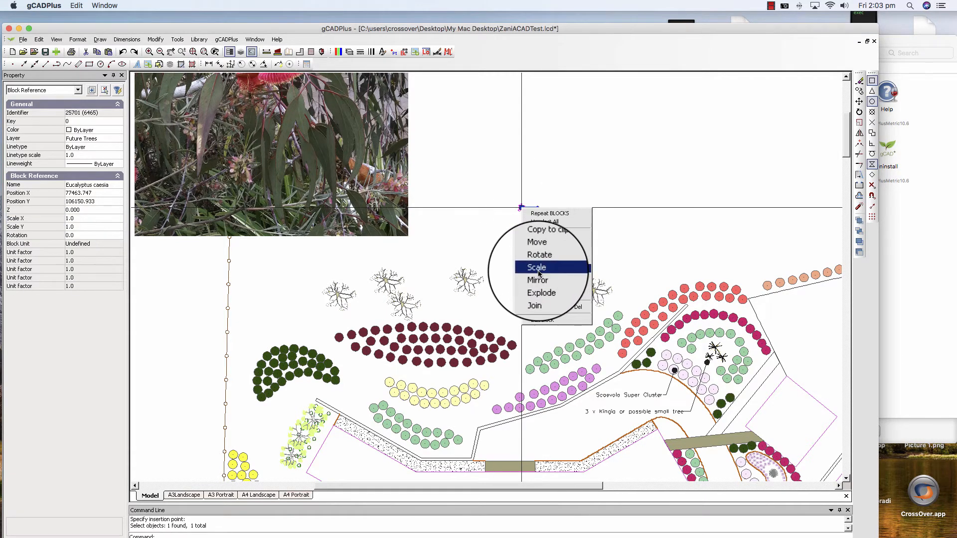
{"action": "left_click", "coordinate": [537, 269]}
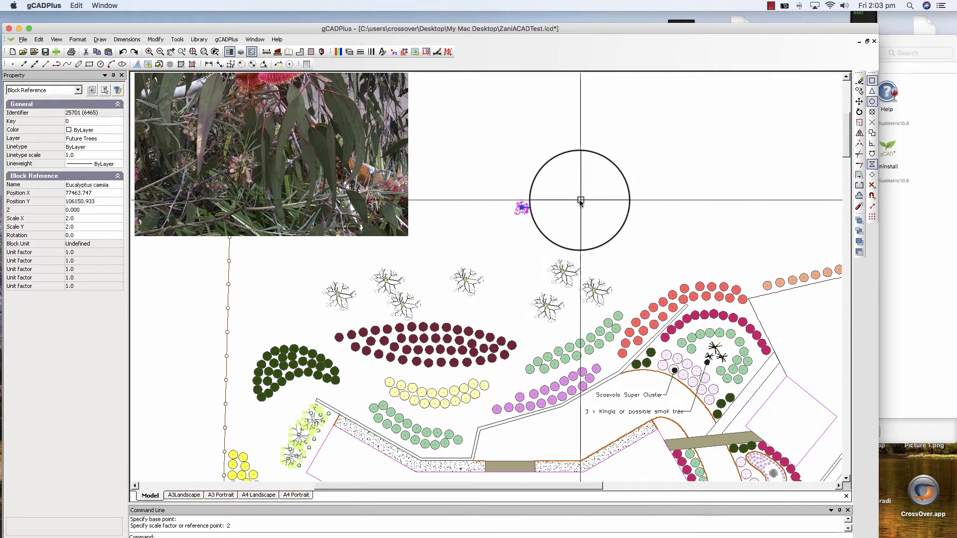
{"action": "key", "text": "Escape"}
Step: Scale the Eucalyptus caesia symbol by a further factor of 2 about its centre and clear the selection
{"action": "scroll", "coordinate": [497, 228], "scroll_direction": "up", "scroll_amount": 1}
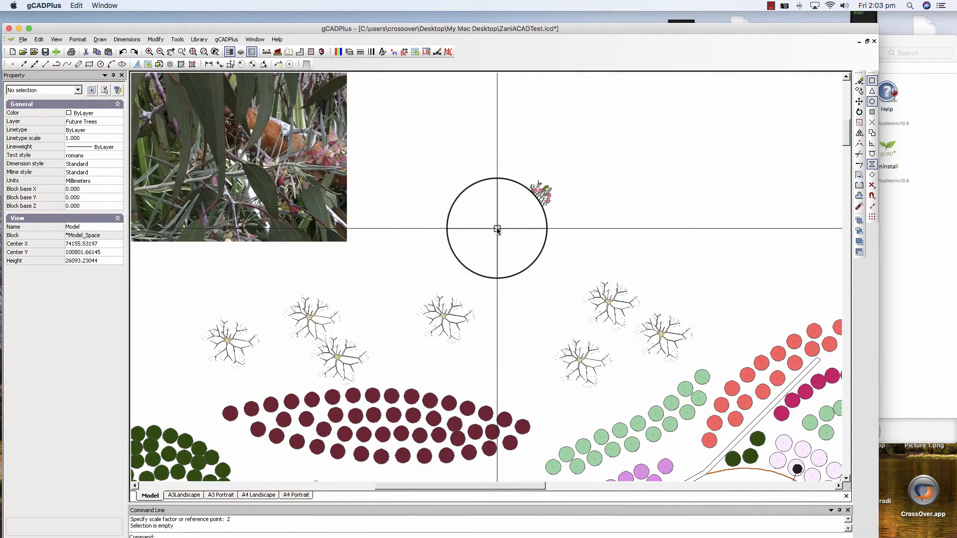
{"action": "scroll", "coordinate": [497, 227], "scroll_direction": "up", "scroll_amount": 1}
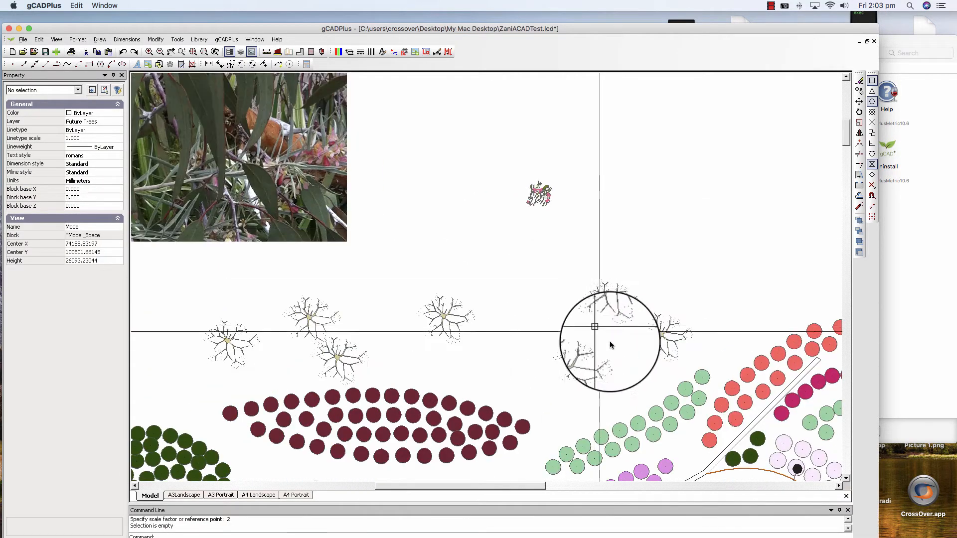
{"action": "left_click", "coordinate": [540, 195]}
{"action": "right_click", "coordinate": [540, 196]}
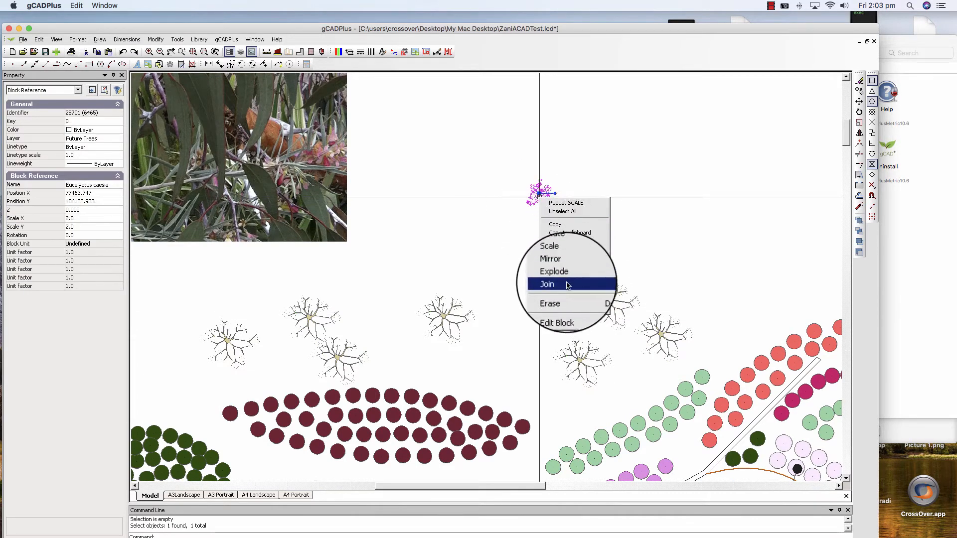
{"action": "left_click", "coordinate": [552, 240]}
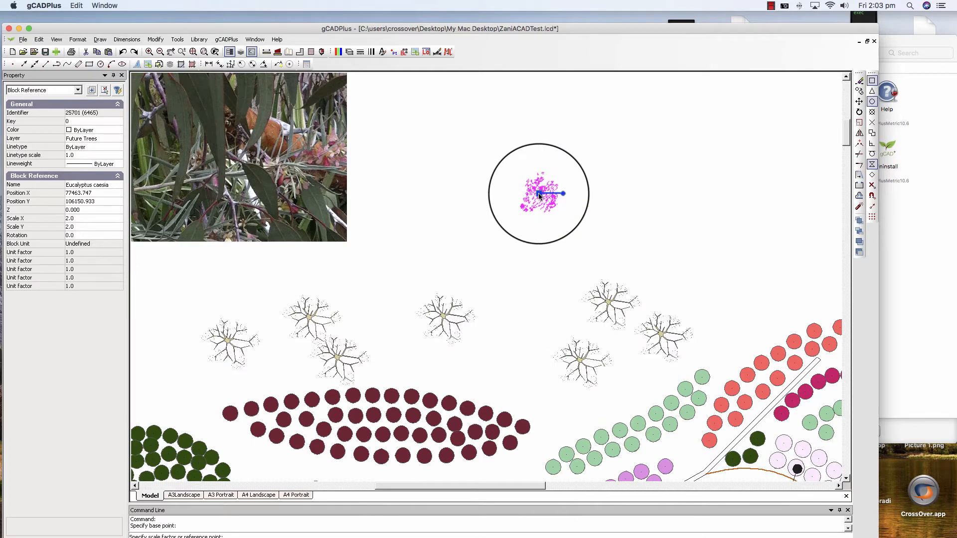
{"action": "key", "text": "Return"}
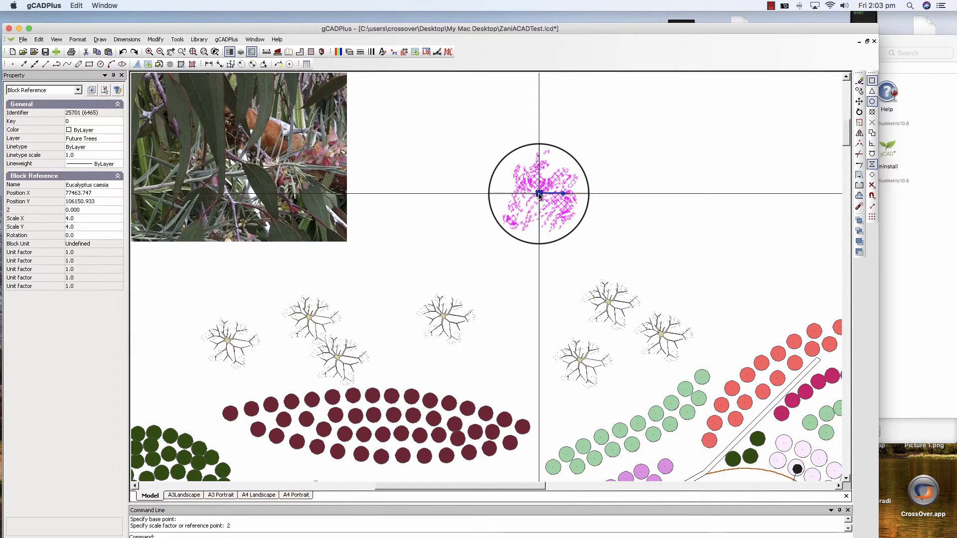
{"action": "key", "text": "Escape"}
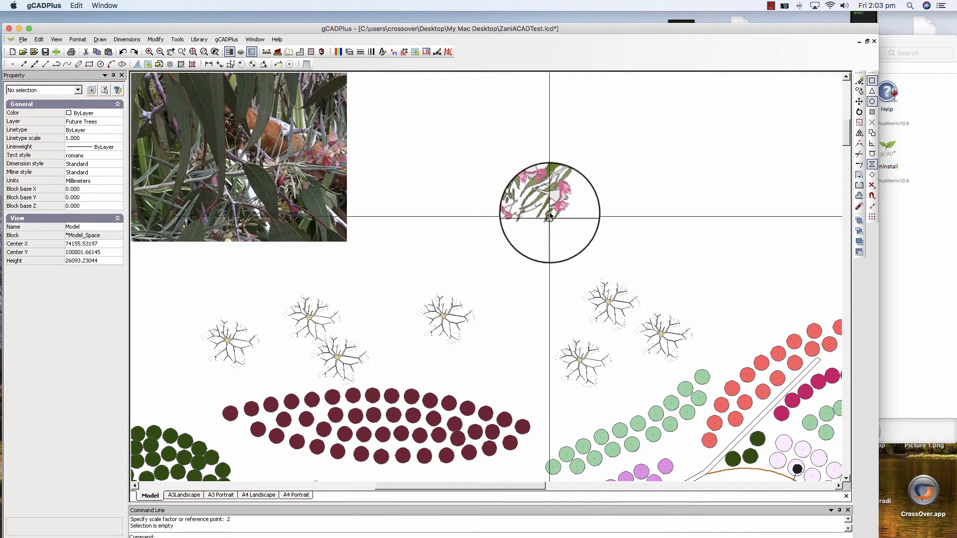
Step: Check the block name of the middle eucalyptus tree and explode the inserted Eucalyptus caesia symbol into separate objects
{"action": "left_click", "coordinate": [550, 216]}
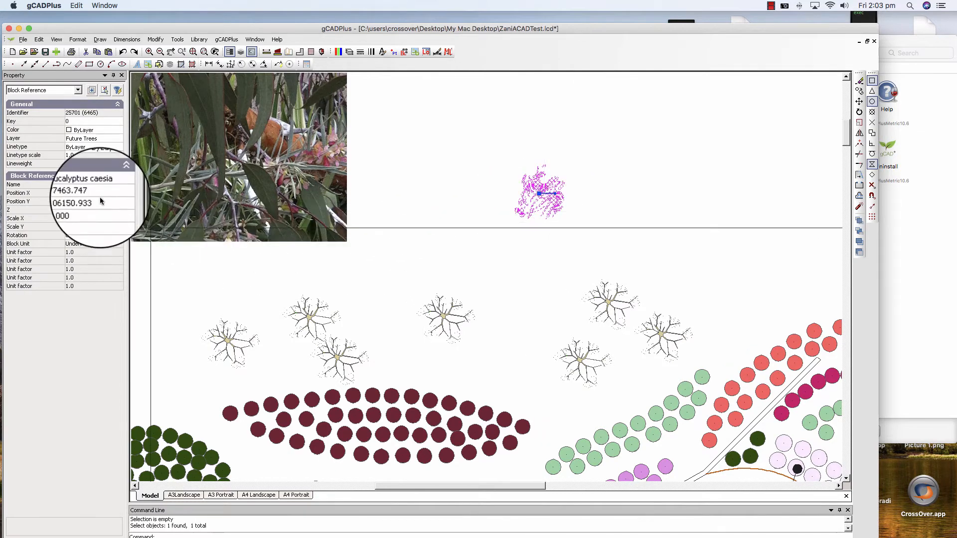
{"action": "key", "text": "Escape"}
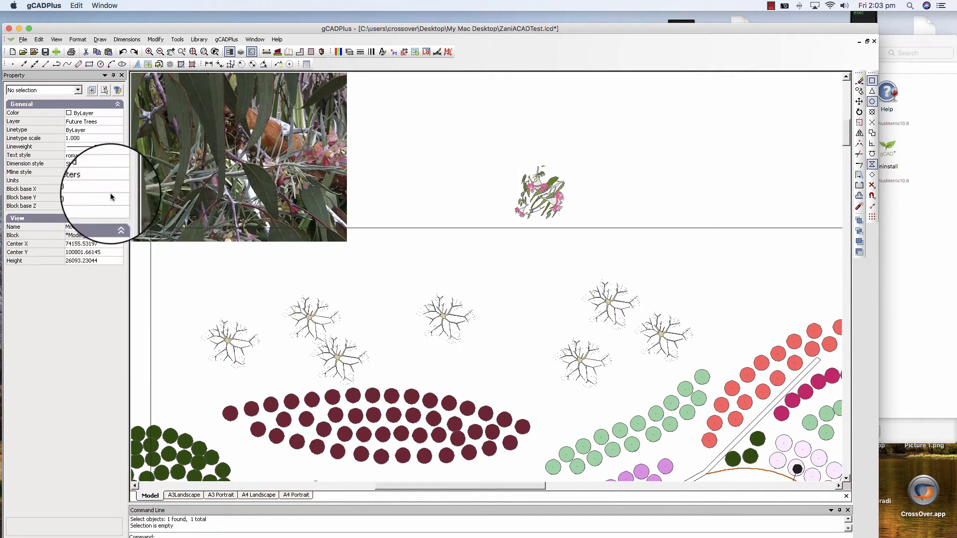
{"action": "left_click", "coordinate": [445, 319]}
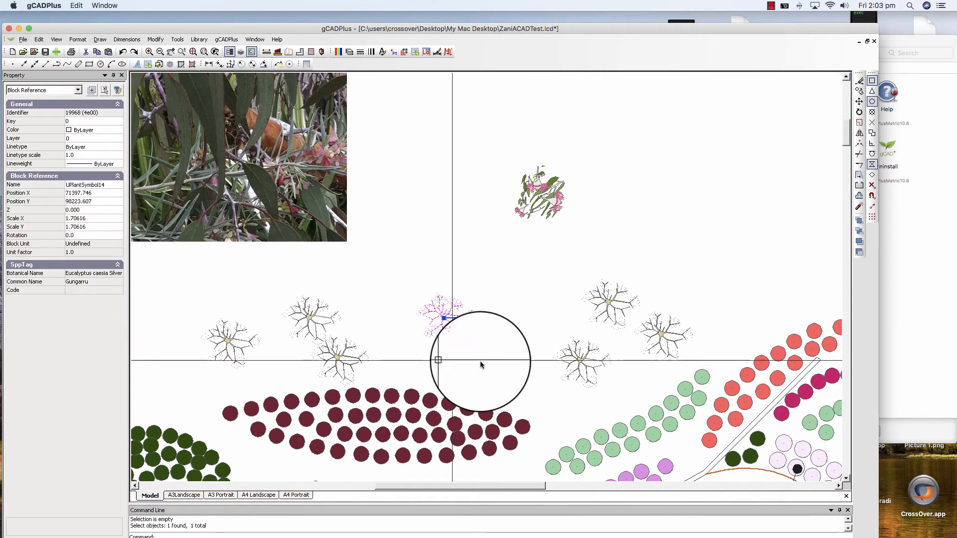
{"action": "key", "text": "Escape"}
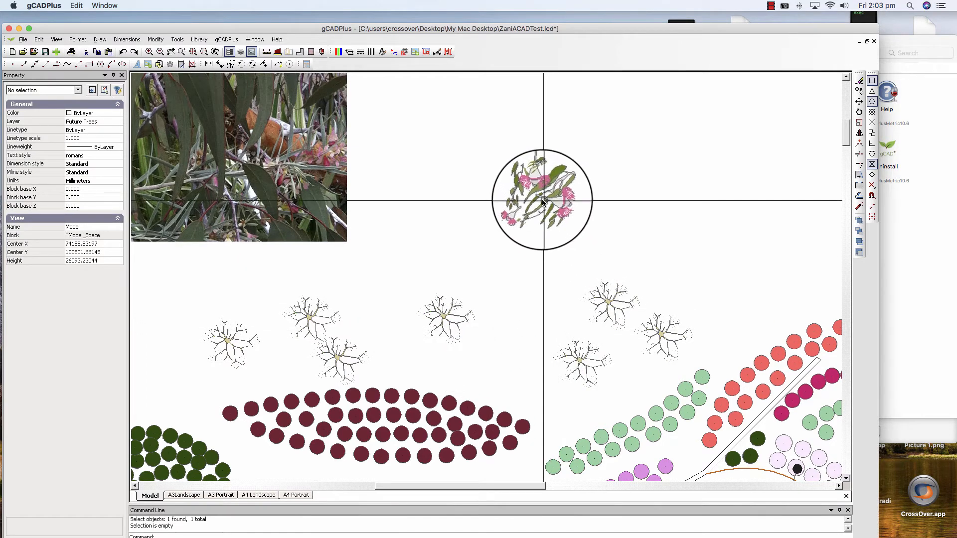
{"action": "left_click", "coordinate": [542, 197]}
{"action": "right_click", "coordinate": [542, 200]}
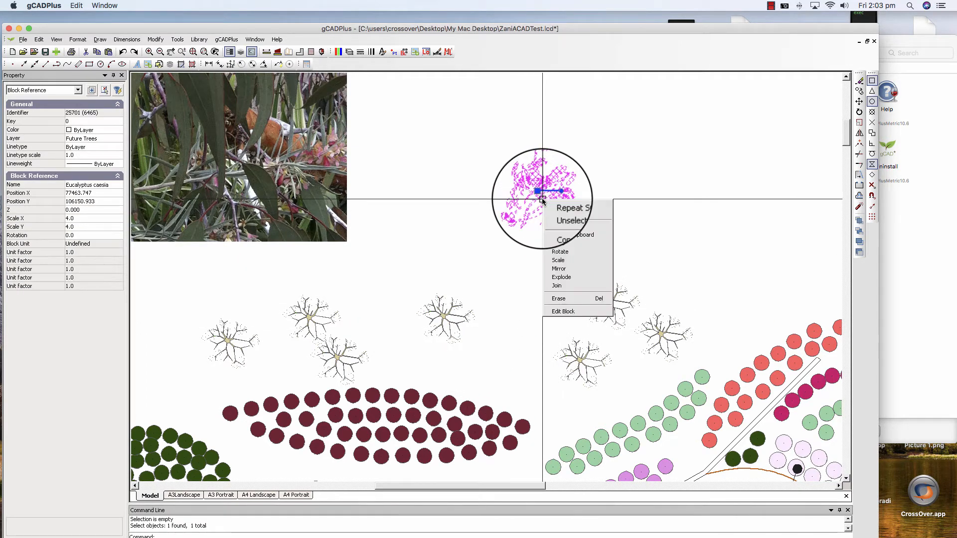
{"action": "left_click", "coordinate": [575, 276]}
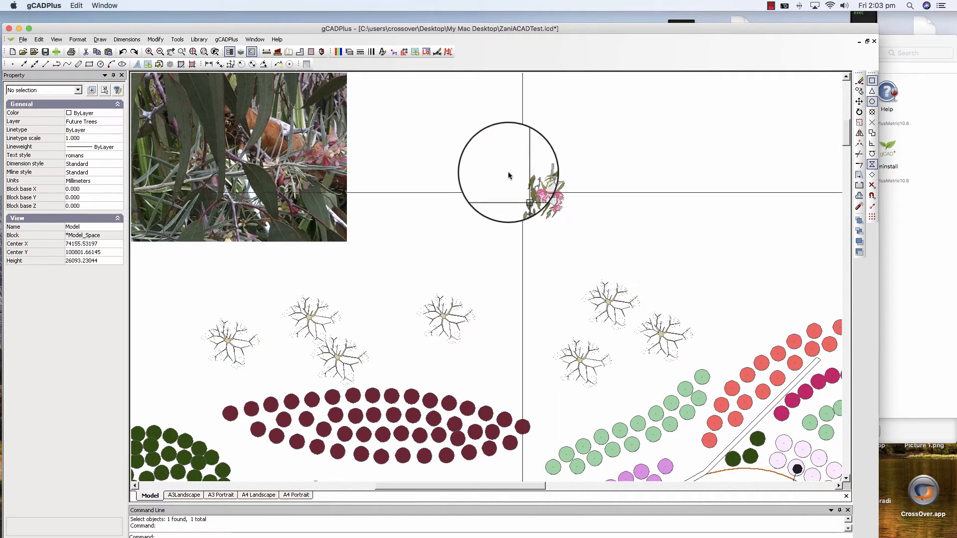
Step: Start a block definition from all objects of the exploded Eucalyptus caesia symbol, reusing the existing block name UPlantSymbol14
{"action": "left_click_drag", "start_coordinate": [595, 248], "coordinate": [494, 153]}
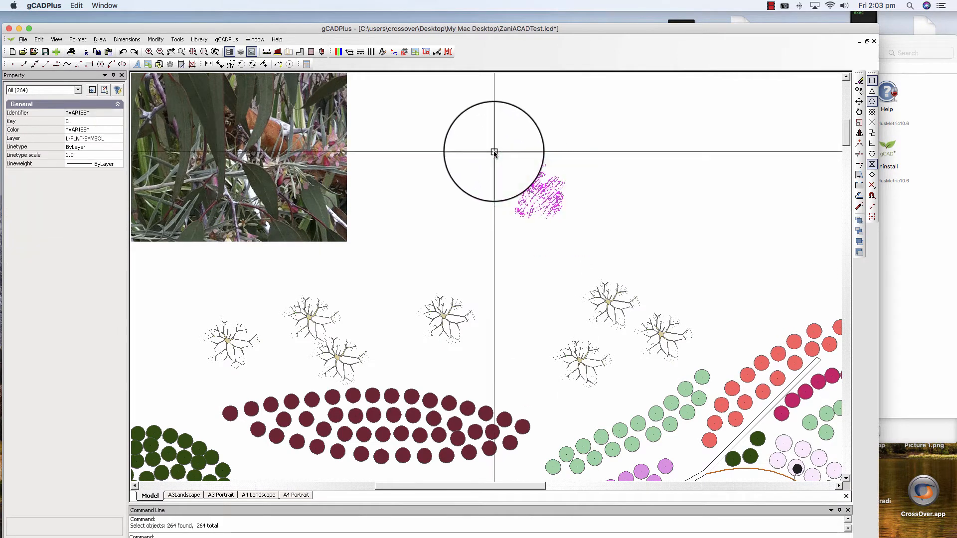
{"action": "right_click", "coordinate": [534, 195]}
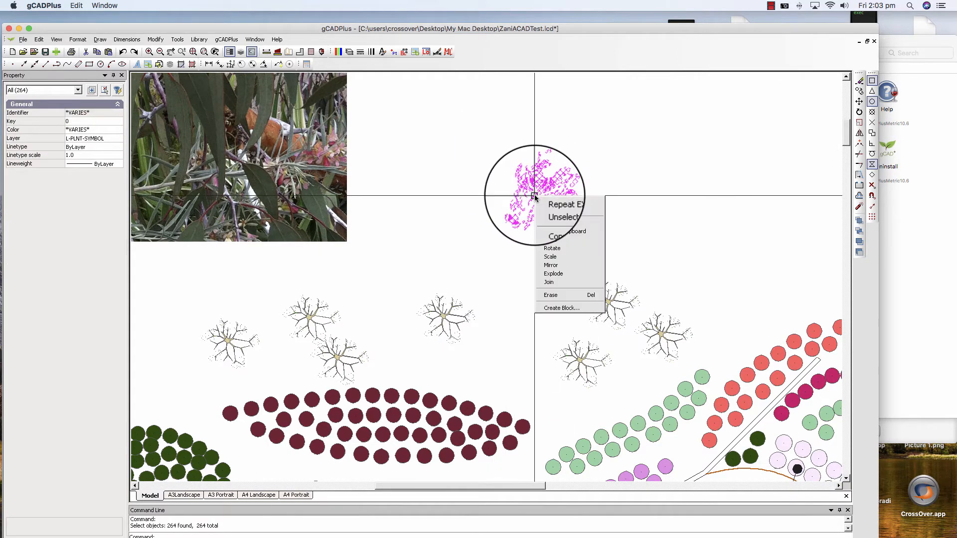
{"action": "left_click", "coordinate": [560, 307]}
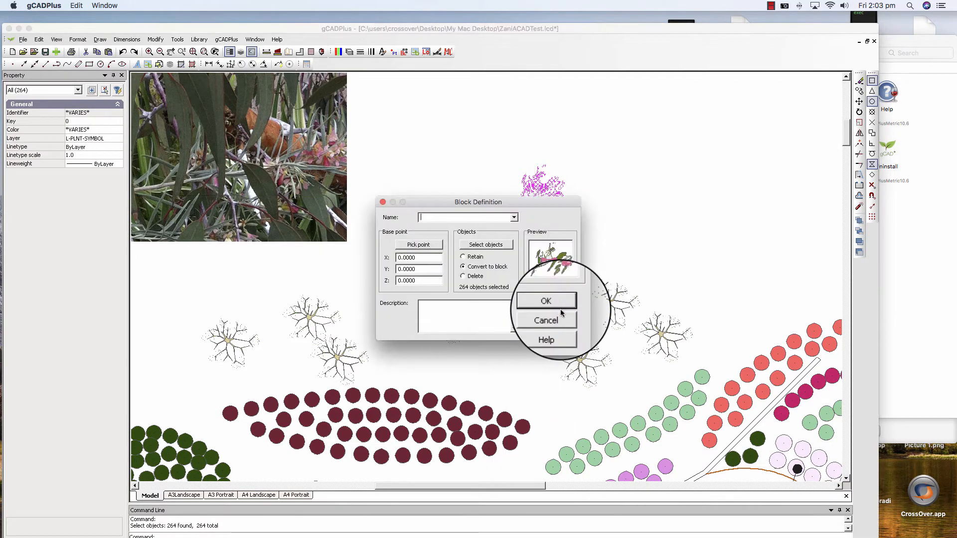
{"action": "left_click", "coordinate": [515, 219]}
{"action": "left_click_drag", "start_coordinate": [512, 277], "coordinate": [517, 381]}
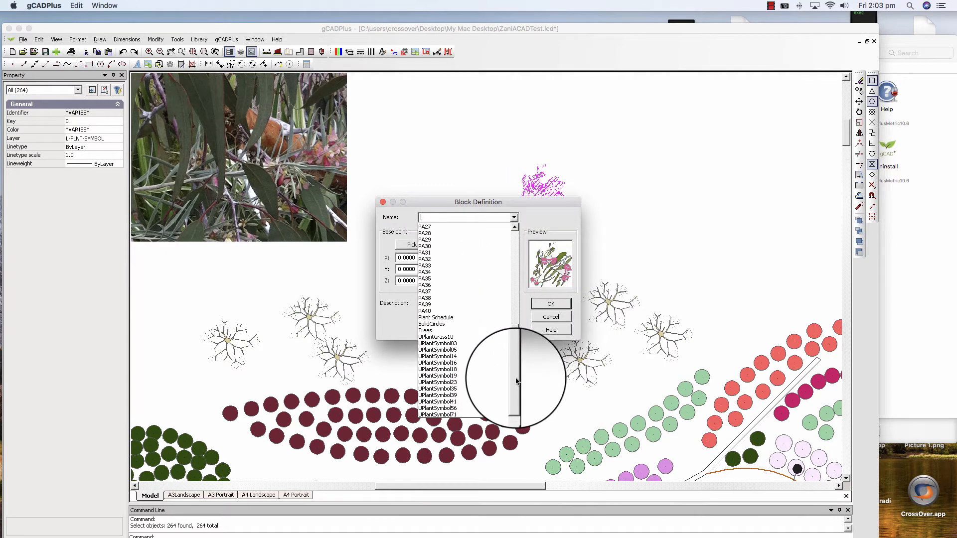
{"action": "left_click", "coordinate": [452, 356]}
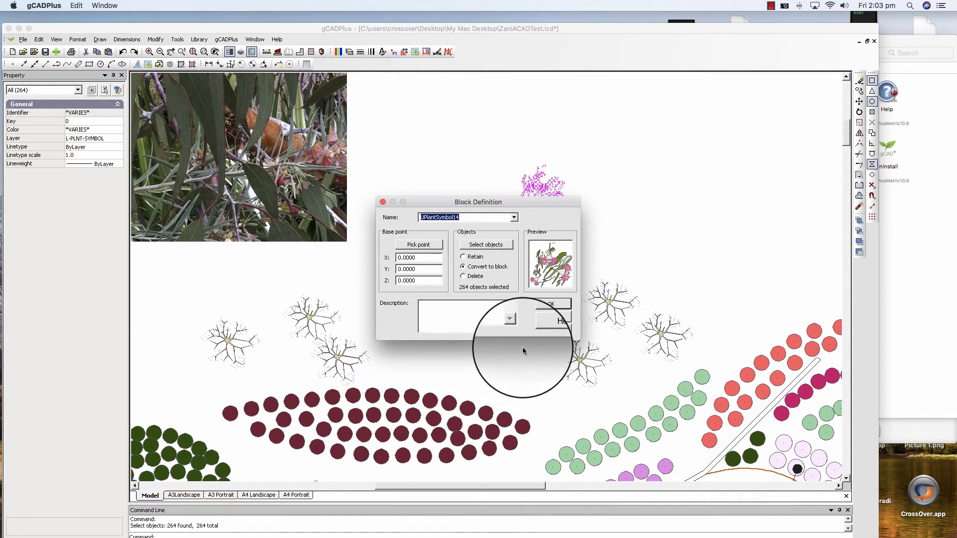
Step: Place the block's base point at the centre of the flowering symbol and redefine the existing UPlantSymbol14 block
{"action": "left_click", "coordinate": [421, 244]}
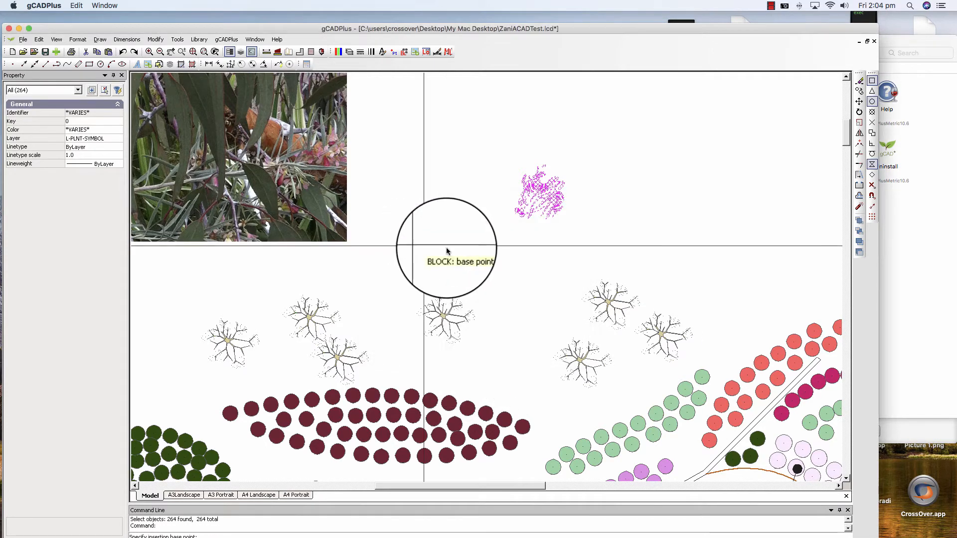
{"action": "left_click", "coordinate": [543, 194]}
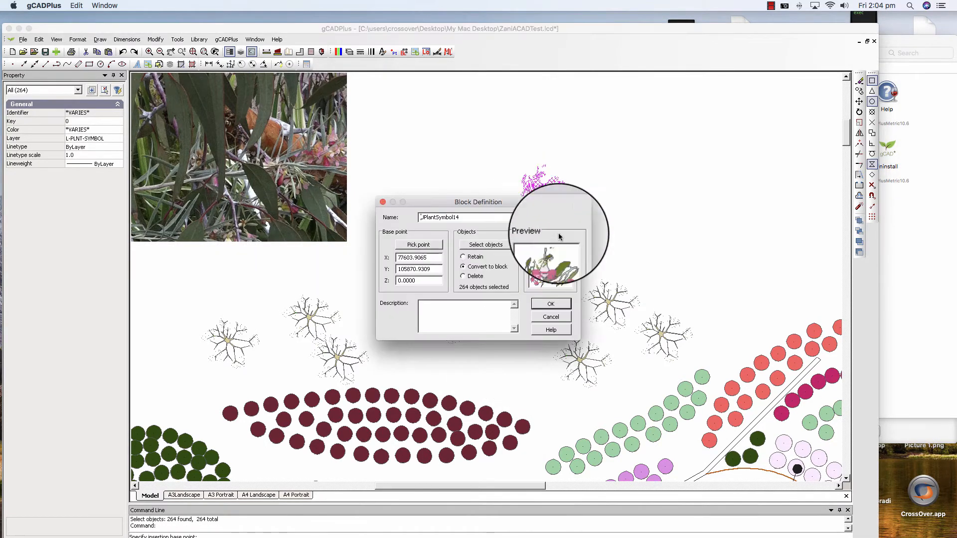
{"action": "left_click", "coordinate": [552, 305]}
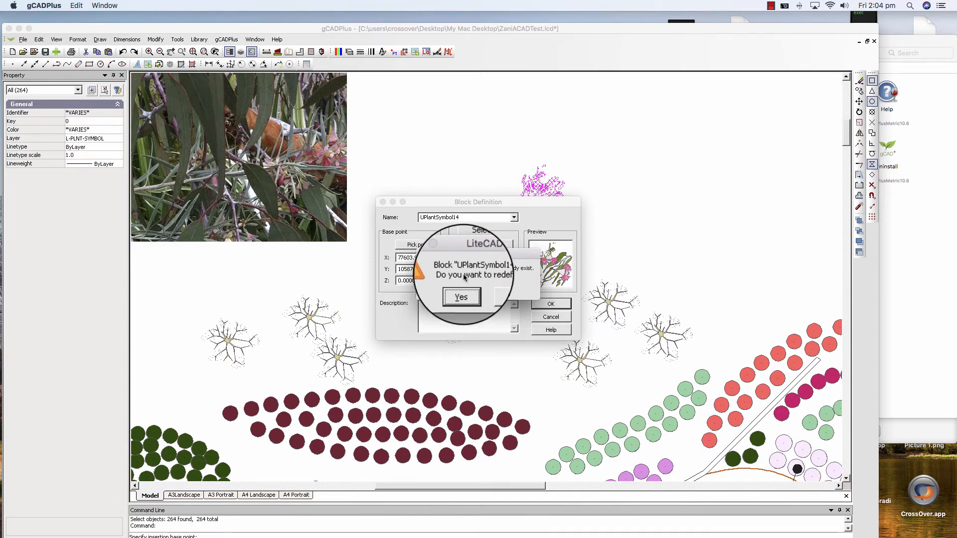
{"action": "left_click", "coordinate": [462, 299]}
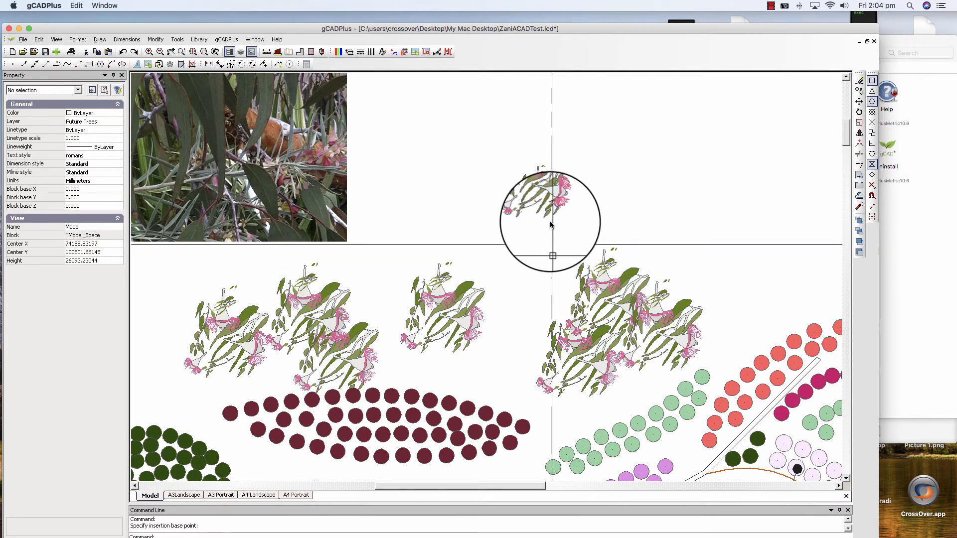
{"action": "left_click", "coordinate": [542, 199]}
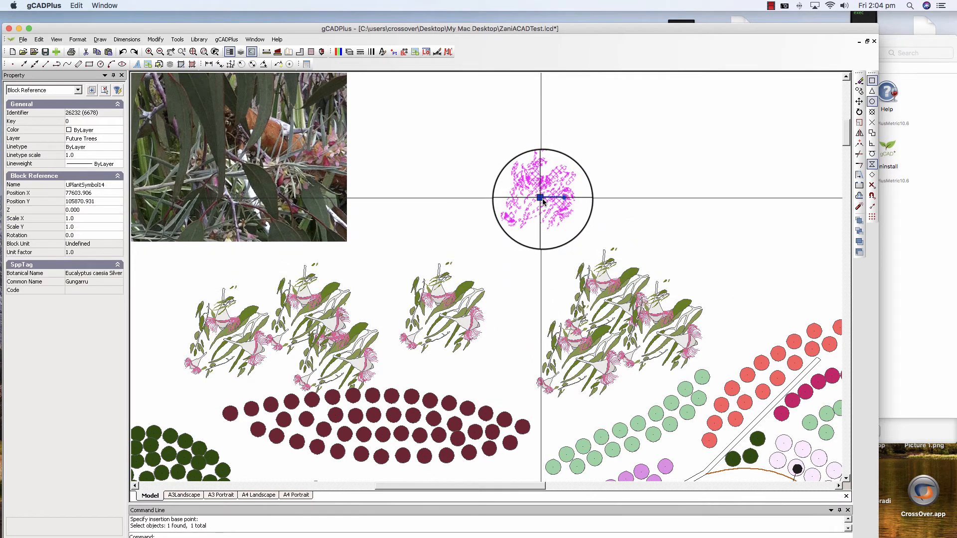
{"action": "left_click", "coordinate": [240, 339]}
{"action": "left_click", "coordinate": [239, 330]}
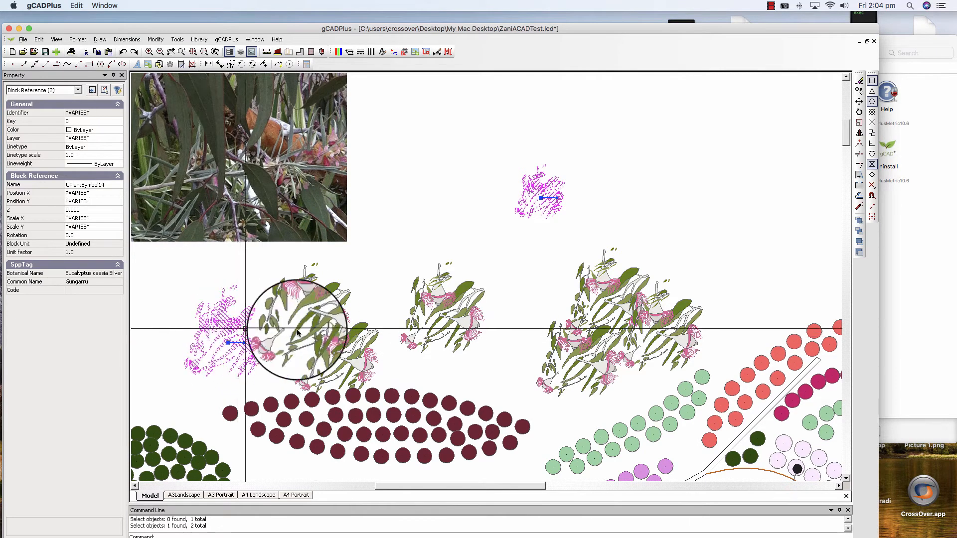
{"action": "left_click", "coordinate": [329, 307]}
{"action": "left_click", "coordinate": [349, 343]}
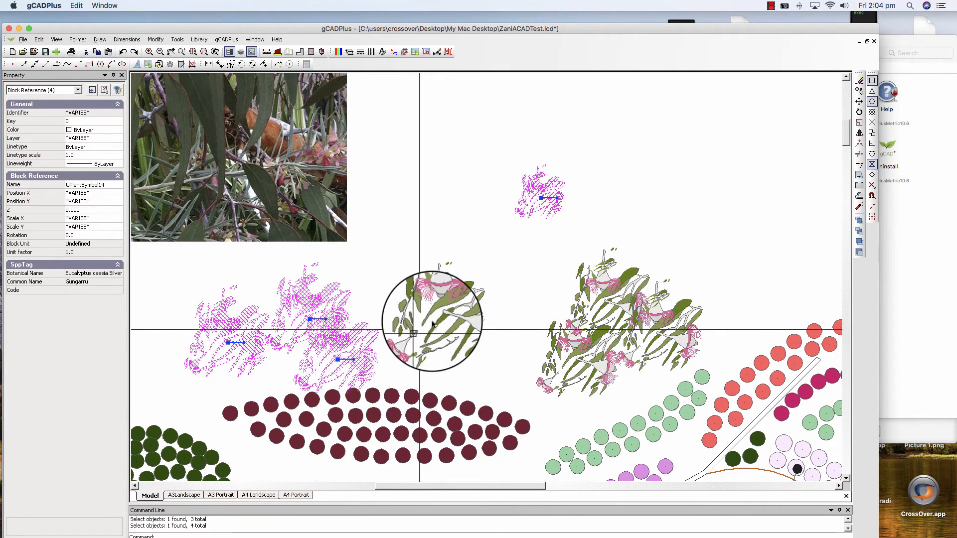
{"action": "left_click", "coordinate": [435, 323]}
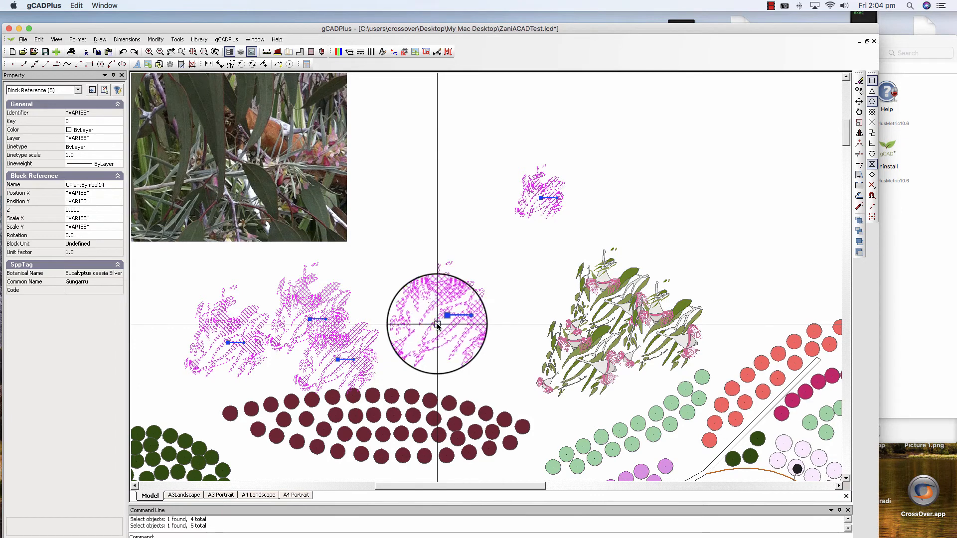
{"action": "left_click", "coordinate": [606, 292]}
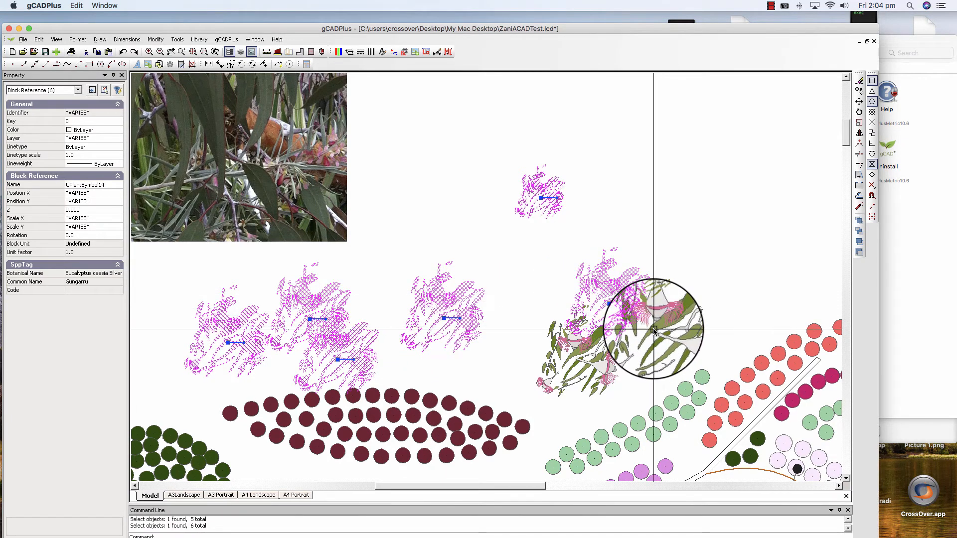
{"action": "left_click", "coordinate": [640, 347]}
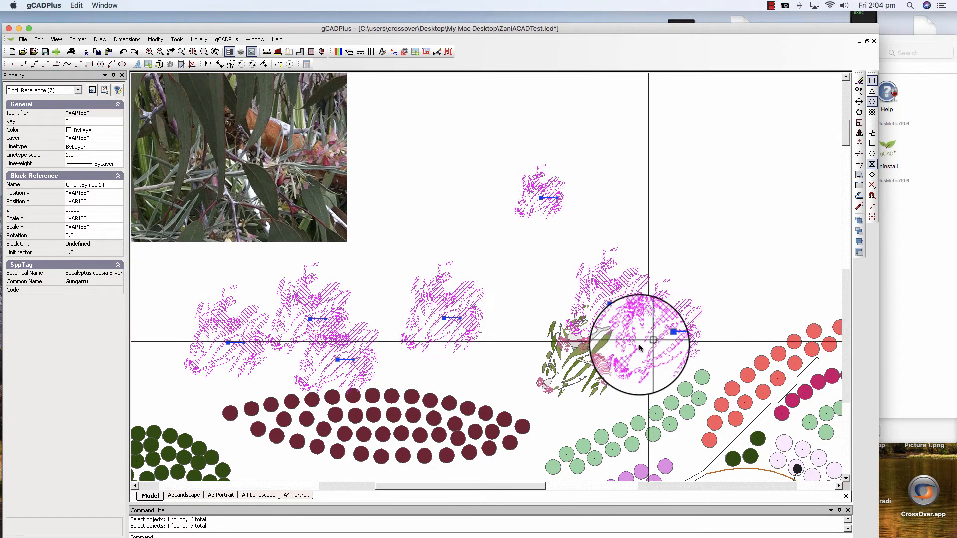
{"action": "left_click", "coordinate": [592, 355]}
{"action": "right_click", "coordinate": [593, 355]}
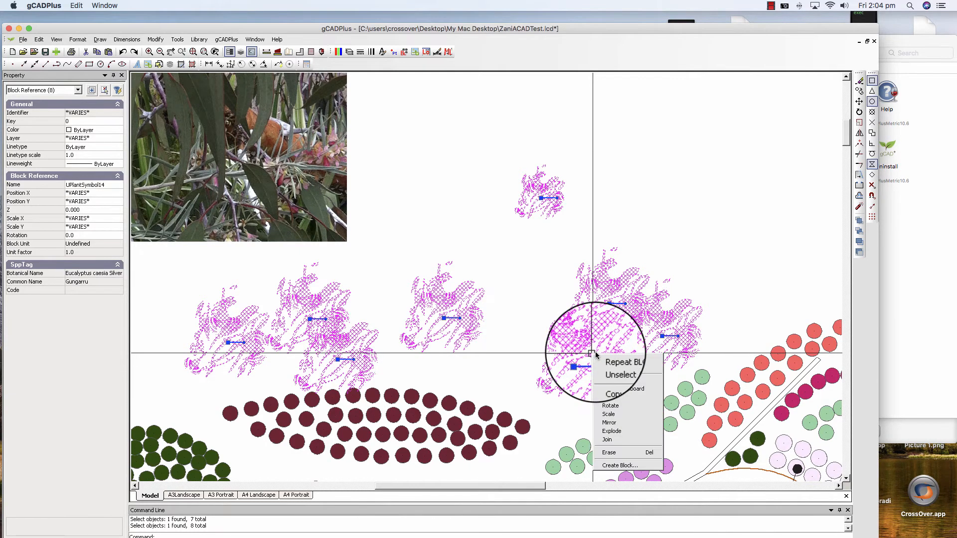
{"action": "left_click", "coordinate": [618, 415]}
{"action": "key", "text": "Escape"}
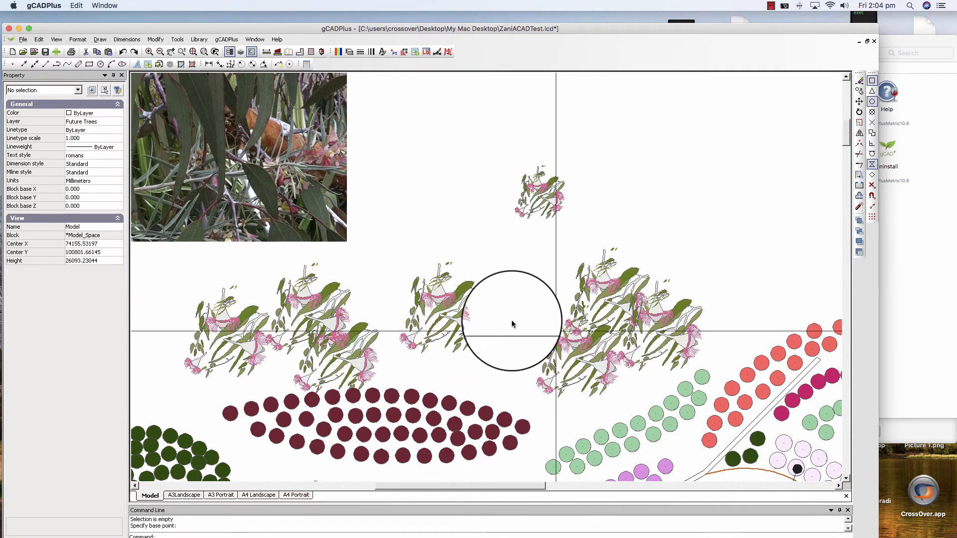
Step: Open the block of the middle Eucalyptus caesia tree for editing
{"action": "left_click", "coordinate": [465, 319]}
{"action": "right_click", "coordinate": [465, 319]}
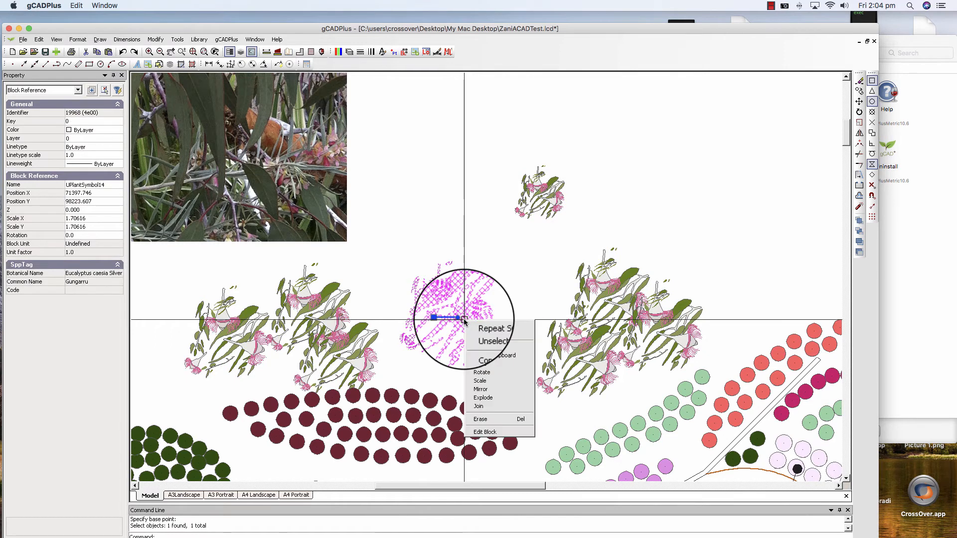
{"action": "left_click", "coordinate": [491, 433]}
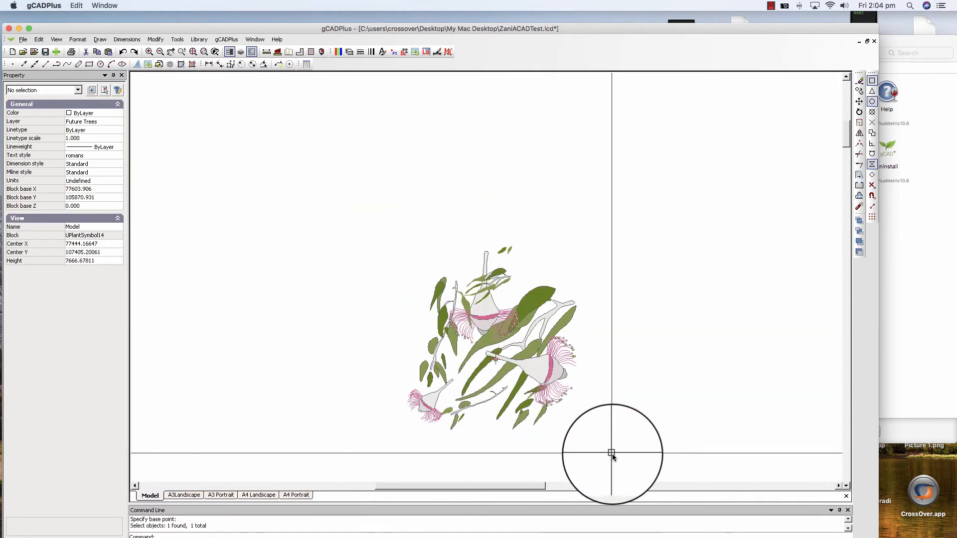
Step: Try scaling all objects in the block by a factor of 5 about the block's base point, and undo the scaling
{"action": "left_click_drag", "start_coordinate": [584, 423], "coordinate": [406, 228]}
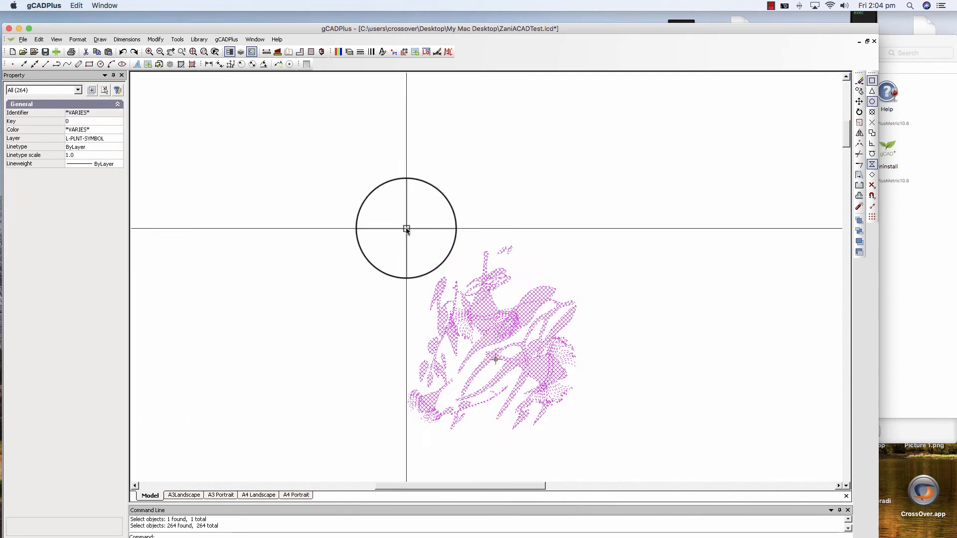
{"action": "right_click", "coordinate": [406, 228]}
{"action": "left_click", "coordinate": [436, 304]}
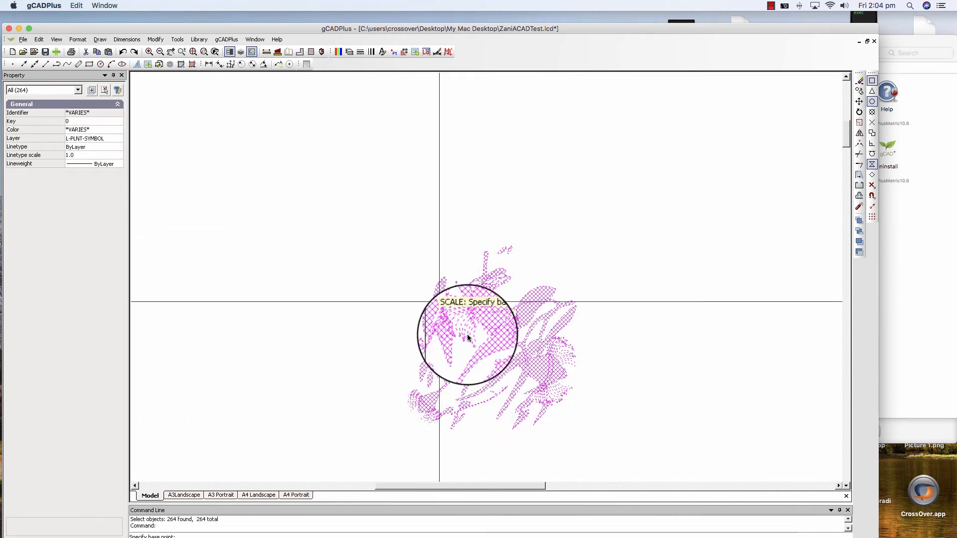
{"action": "left_click", "coordinate": [495, 362]}
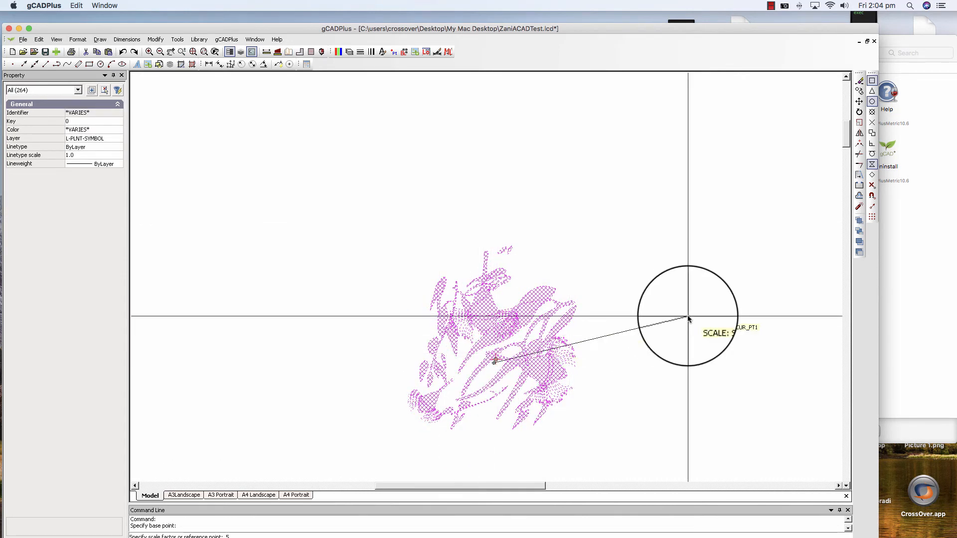
{"action": "type", "text": "5"}
{"action": "key", "text": "Return"}
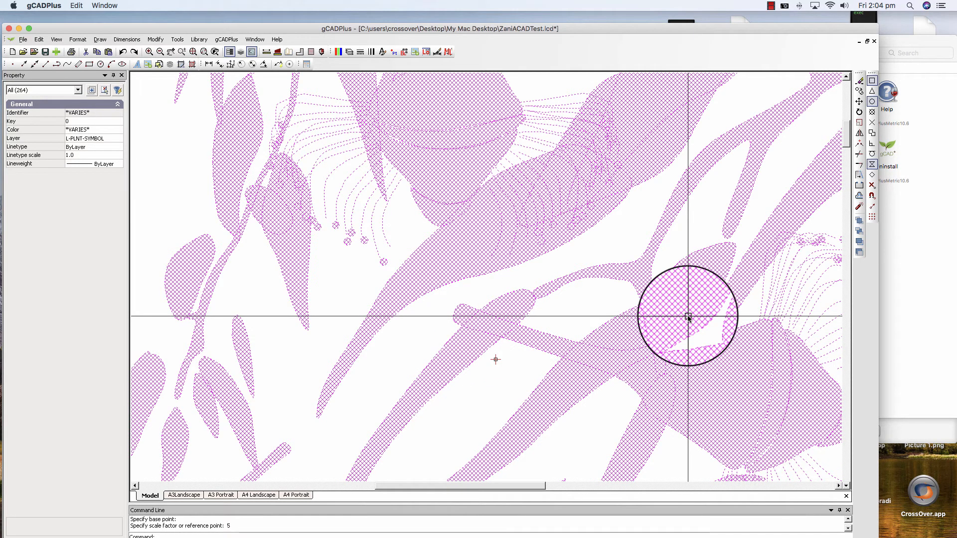
{"action": "left_click", "coordinate": [123, 52]}
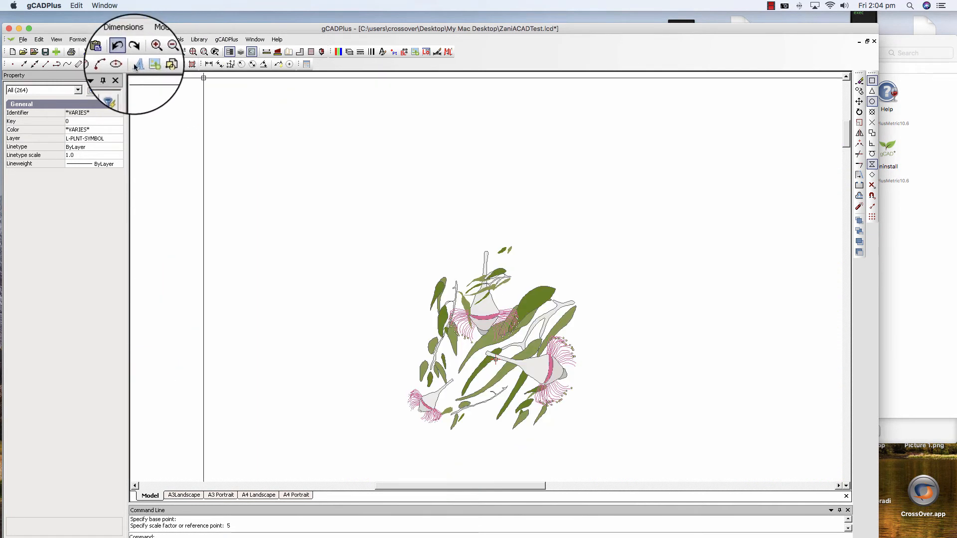
Step: Scale all objects in the block by a factor of .5 about the block's base point and close the block editing
{"action": "left_click", "coordinate": [660, 480]}
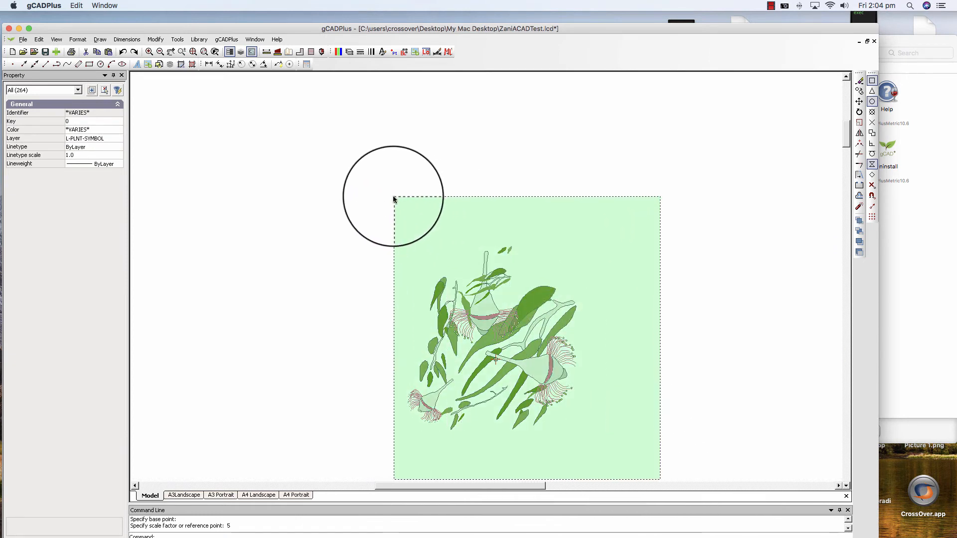
{"action": "left_click", "coordinate": [392, 198]}
{"action": "right_click", "coordinate": [445, 244]}
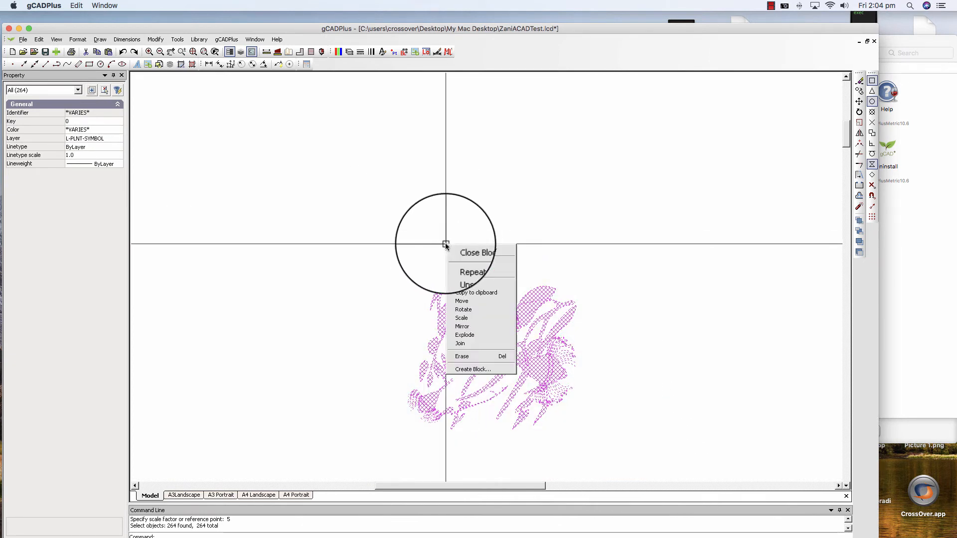
{"action": "left_click", "coordinate": [467, 319]}
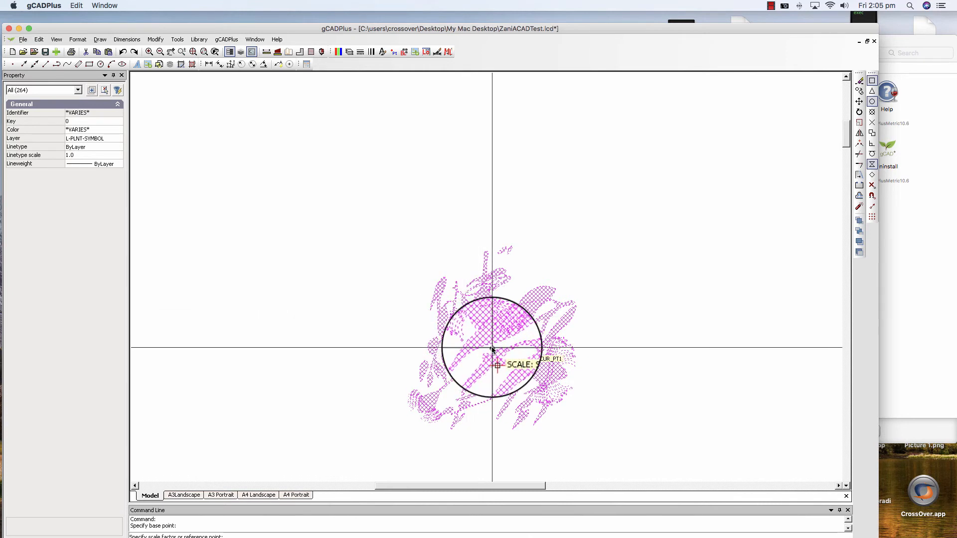
{"action": "left_click", "coordinate": [496, 346]}
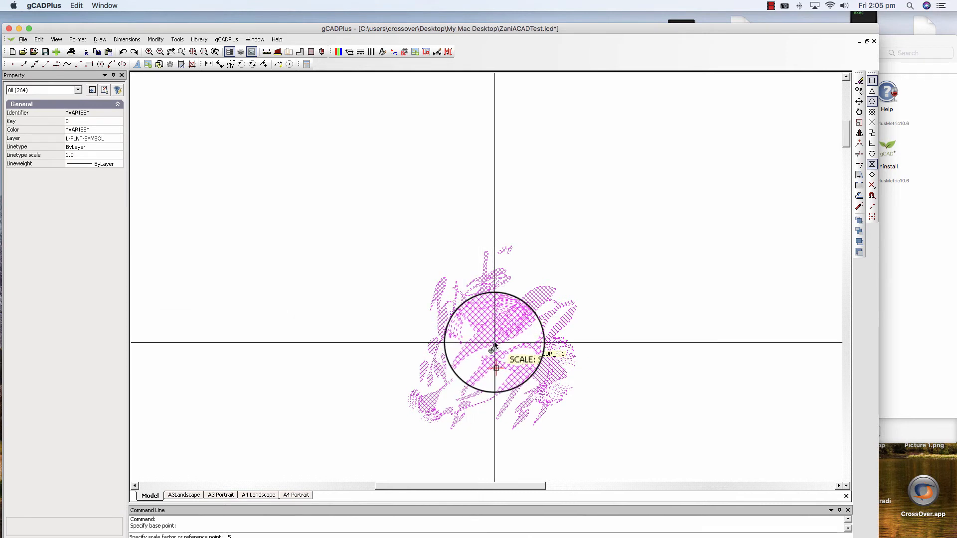
{"action": "key", "text": "Return"}
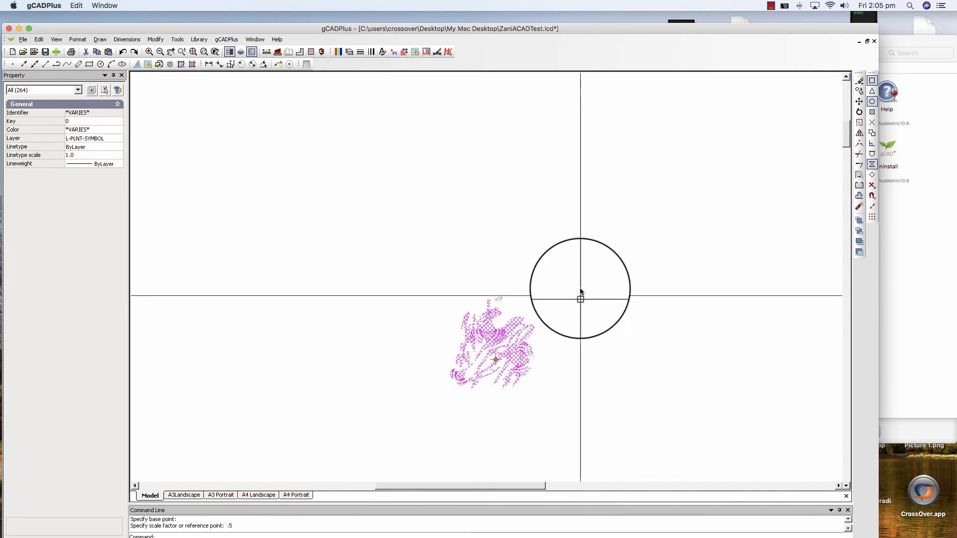
{"action": "right_click", "coordinate": [568, 286]}
{"action": "left_click", "coordinate": [595, 292]}
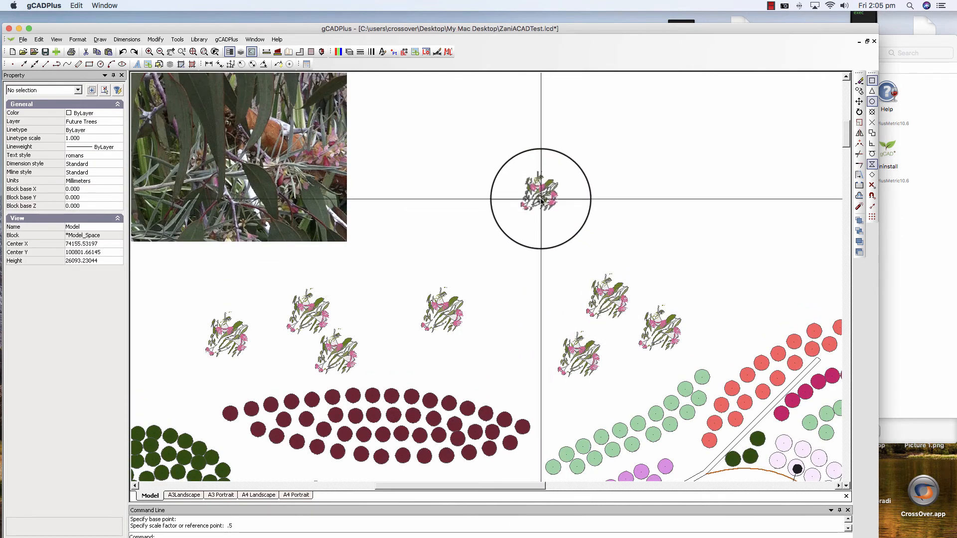
Step: Erase the spare Eucalyptus caesia symbol standing alone above the tree groups
{"action": "left_click", "coordinate": [541, 199]}
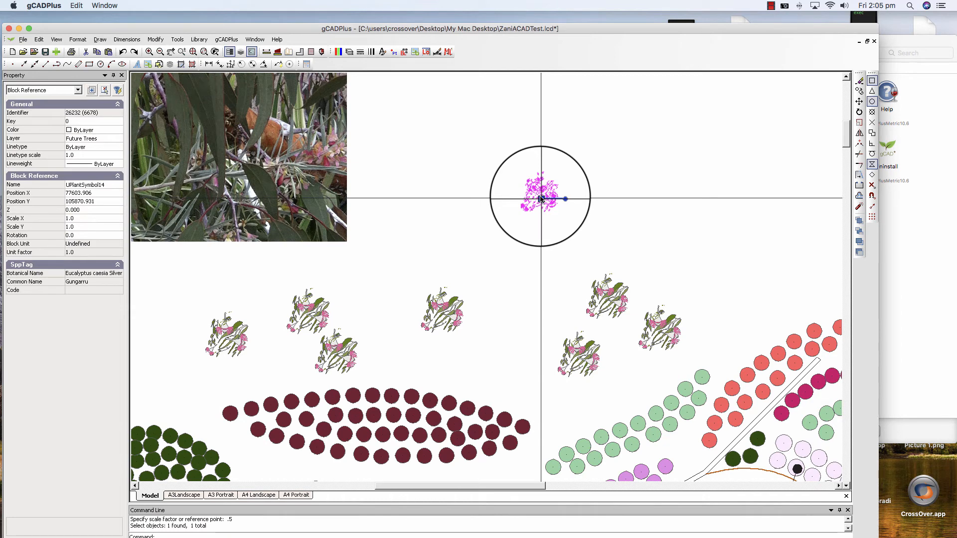
{"action": "right_click", "coordinate": [542, 198]}
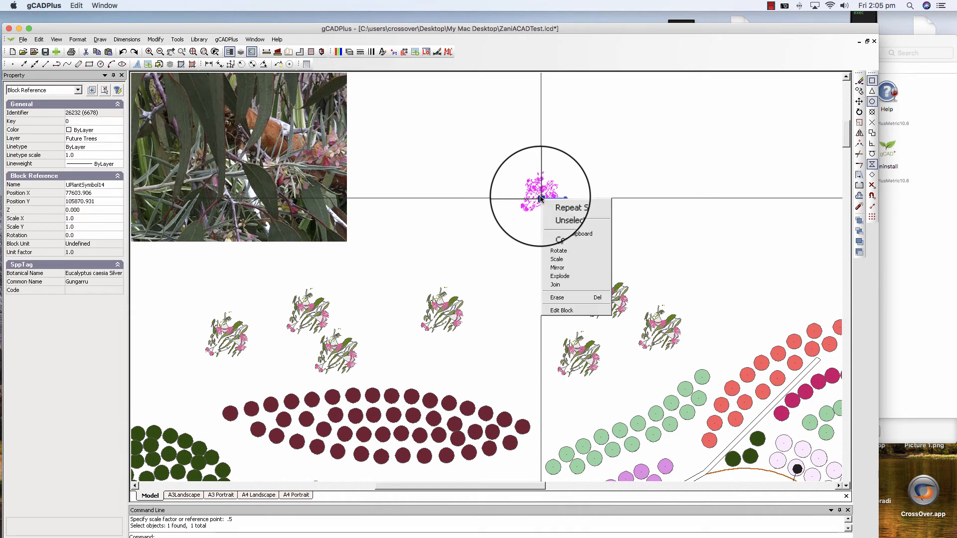
{"action": "left_click", "coordinate": [556, 297]}
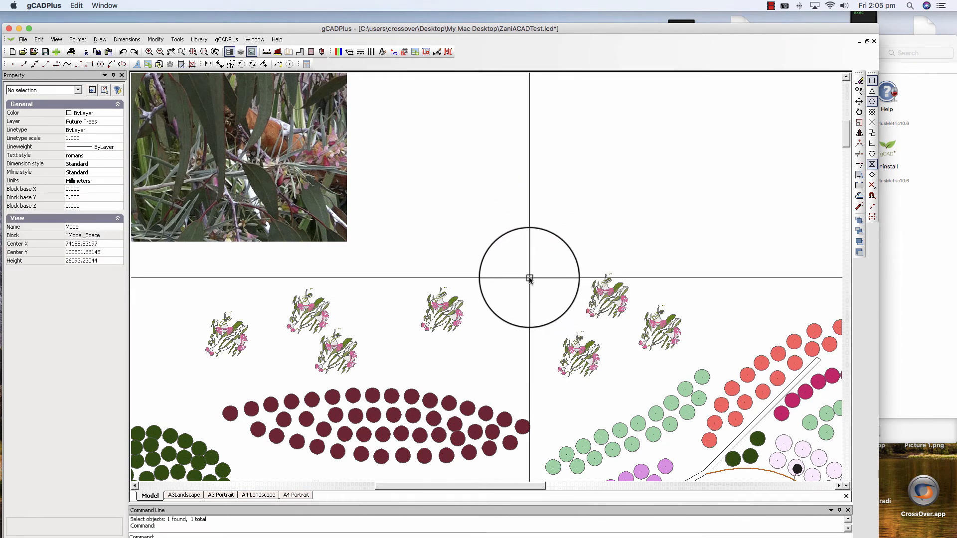
Step: Rotate the middle eucalyptus tree to about 19° and the lowest tree of the right-hand group to about 25°
{"action": "scroll", "coordinate": [529, 293], "scroll_direction": "down", "scroll_amount": 2}
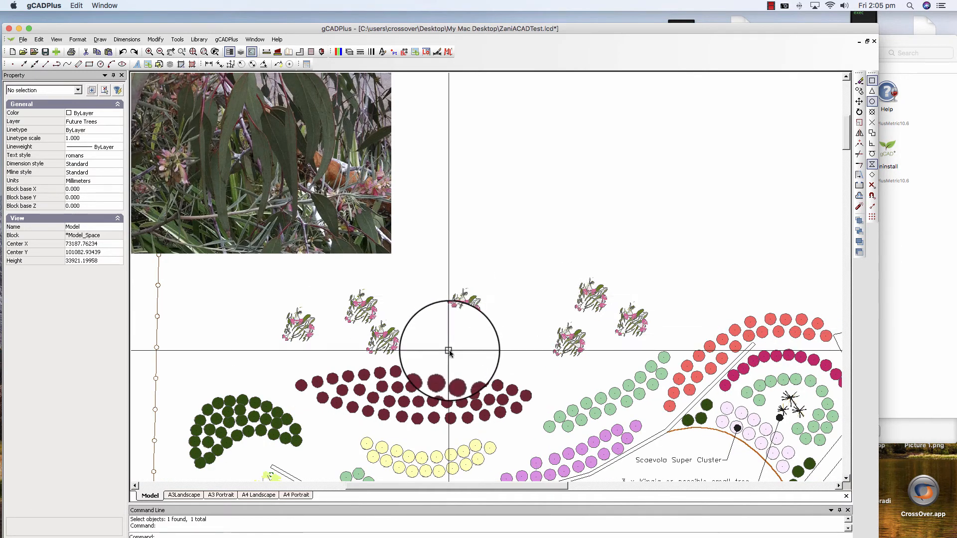
{"action": "left_click", "coordinate": [470, 312]}
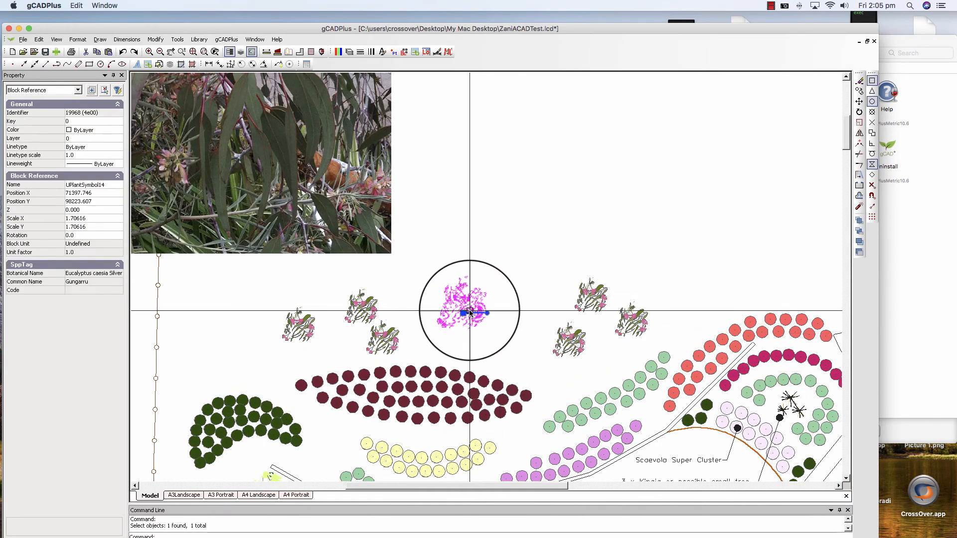
{"action": "left_click_drag", "start_coordinate": [481, 313], "coordinate": [482, 306]}
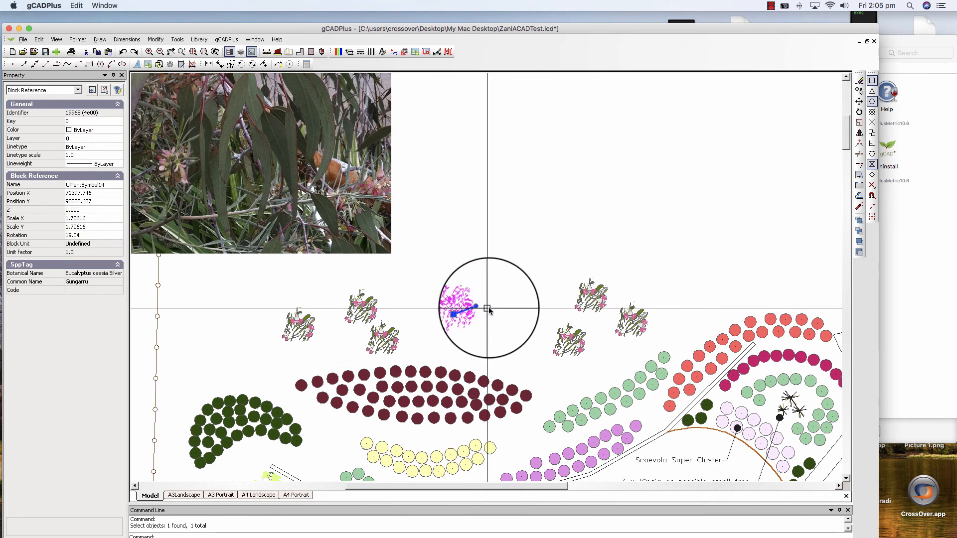
{"action": "left_click", "coordinate": [494, 313]}
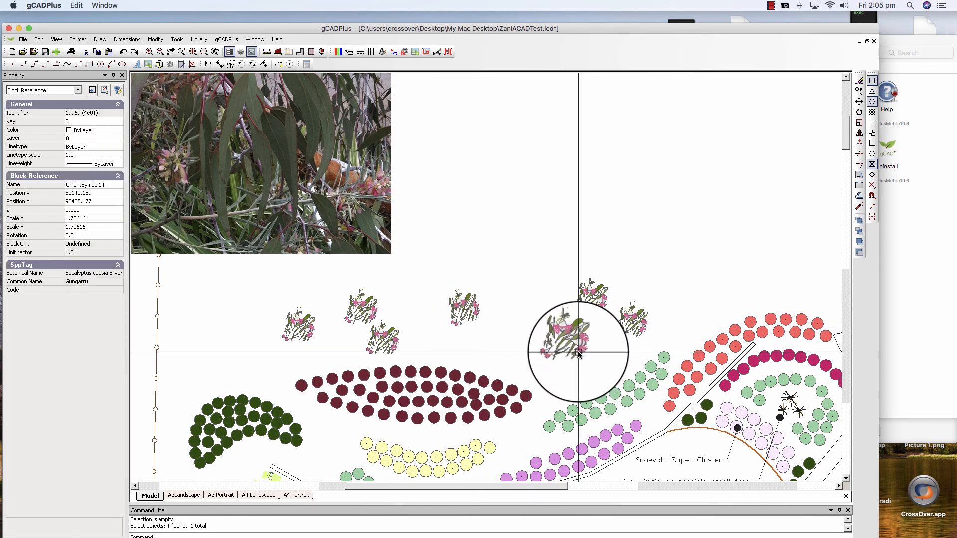
{"action": "left_click_drag", "start_coordinate": [589, 345], "coordinate": [591, 338]}
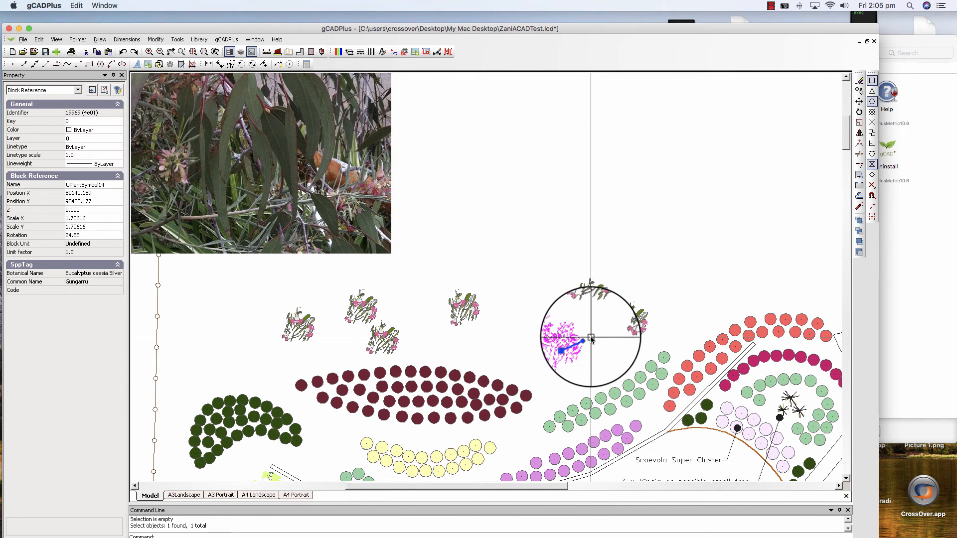
{"action": "key", "text": "Escape"}
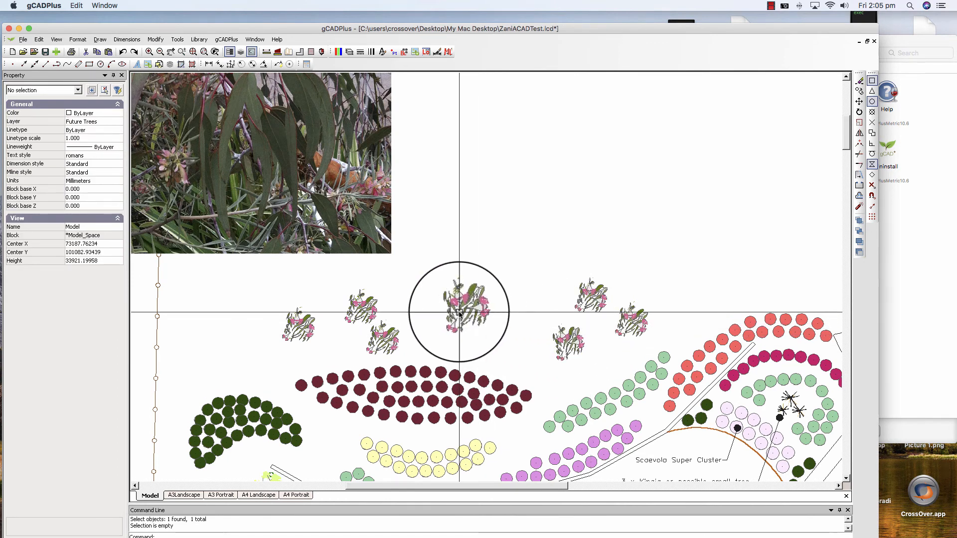
Step: Open the block of the middle eucalyptus tree, between the two tree groups, for editing
{"action": "scroll", "coordinate": [459, 325], "scroll_direction": "up", "scroll_amount": 3}
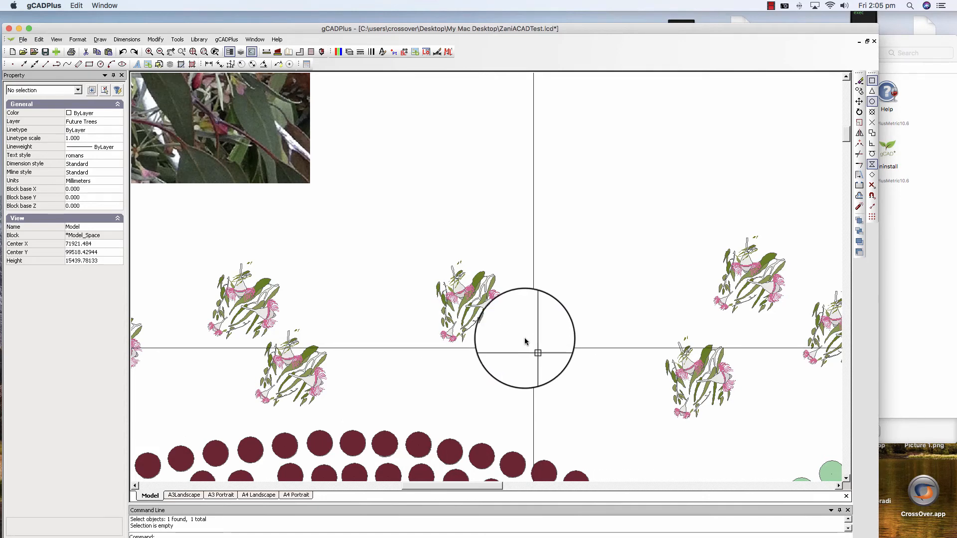
{"action": "left_click", "coordinate": [468, 305]}
{"action": "right_click", "coordinate": [468, 307]}
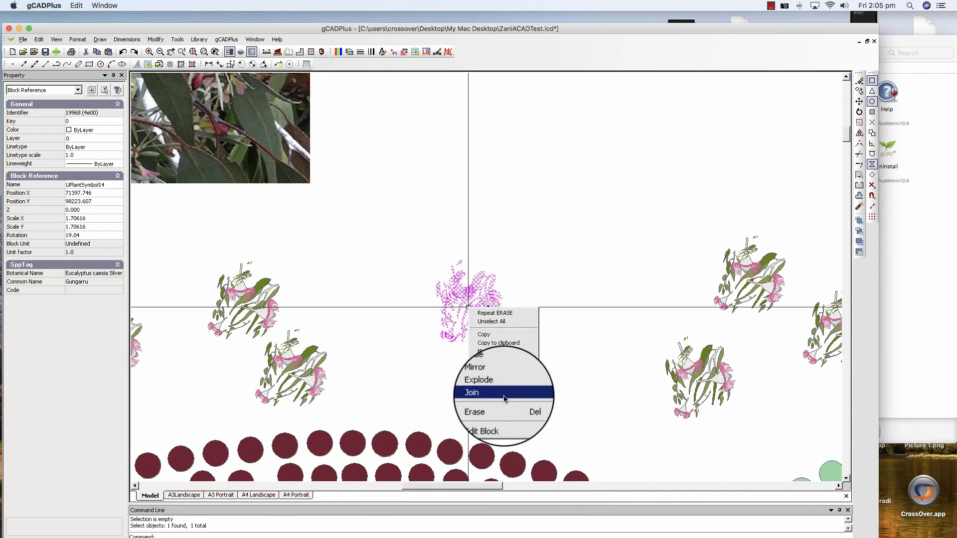
{"action": "left_click", "coordinate": [499, 420]}
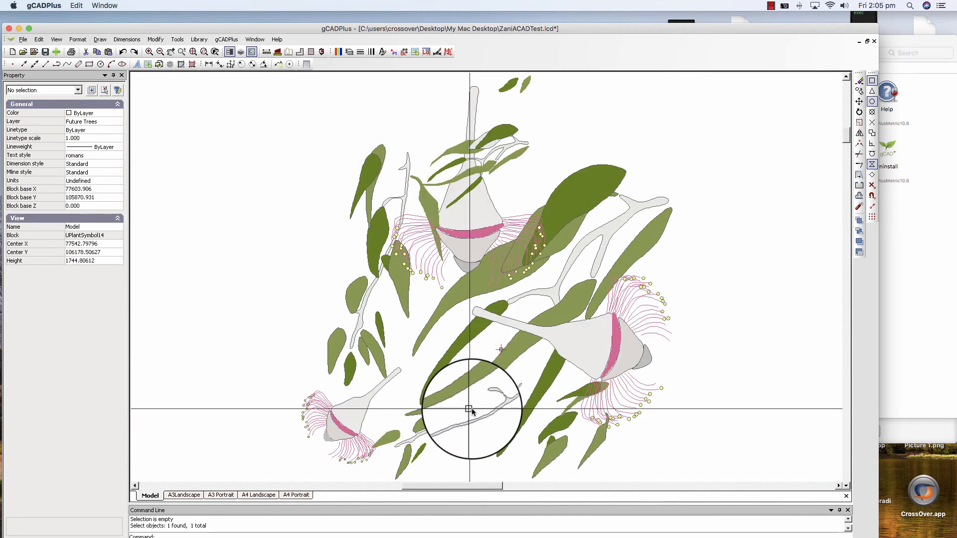
{"action": "scroll", "coordinate": [471, 412], "scroll_direction": "down", "scroll_amount": 2}
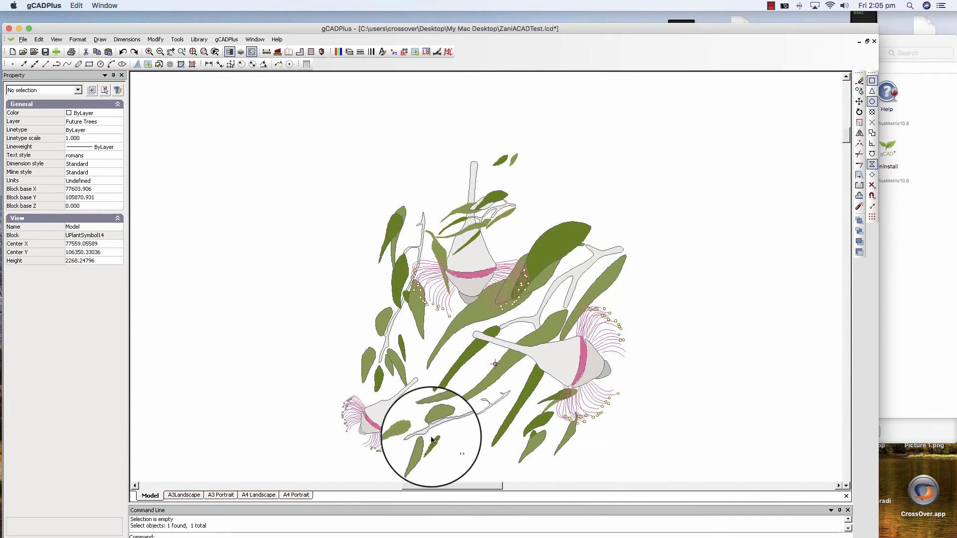
{"action": "left_click_drag", "start_coordinate": [373, 417], "coordinate": [492, 469]}
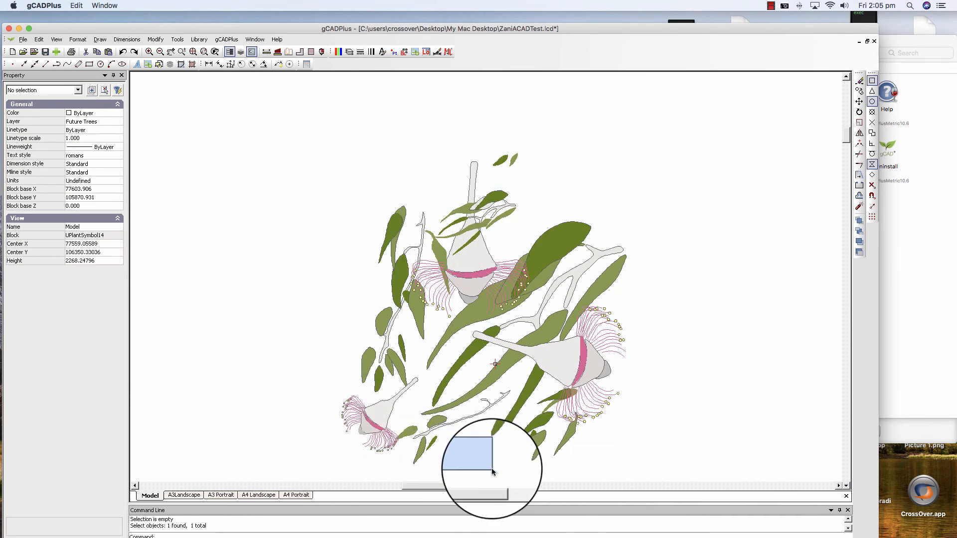
{"action": "double_click", "coordinate": [491, 469]}
{"action": "key", "text": "Escape"}
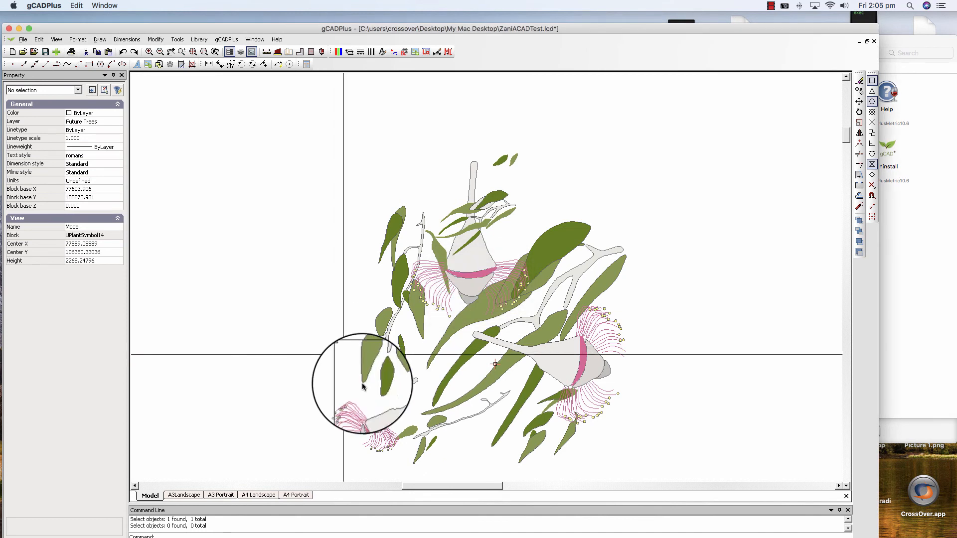
Step: Move the symbol's small lower-left flower together with its surrounding leaves up and inward, closer to the centre of the symbol
{"action": "left_click", "coordinate": [296, 321]}
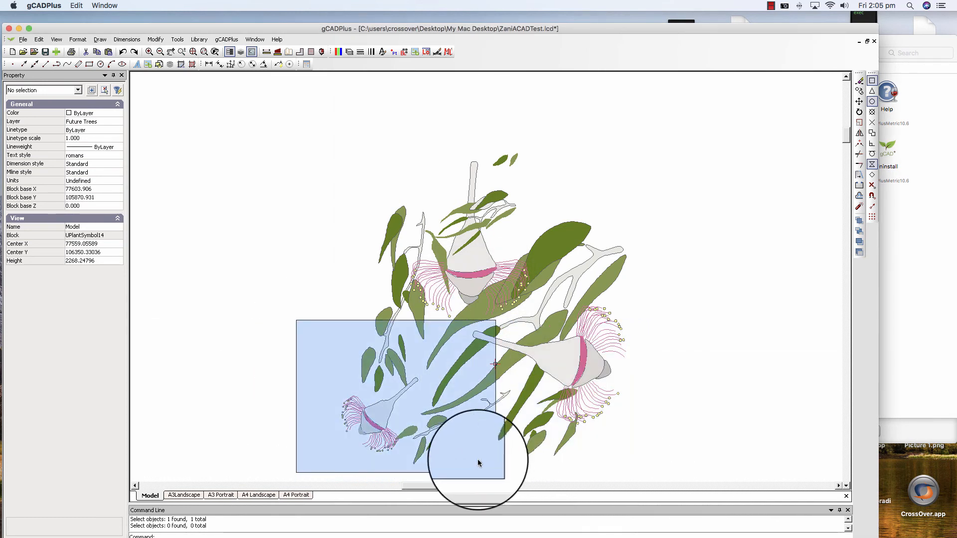
{"action": "left_click", "coordinate": [475, 460]}
{"action": "right_click", "coordinate": [474, 459]}
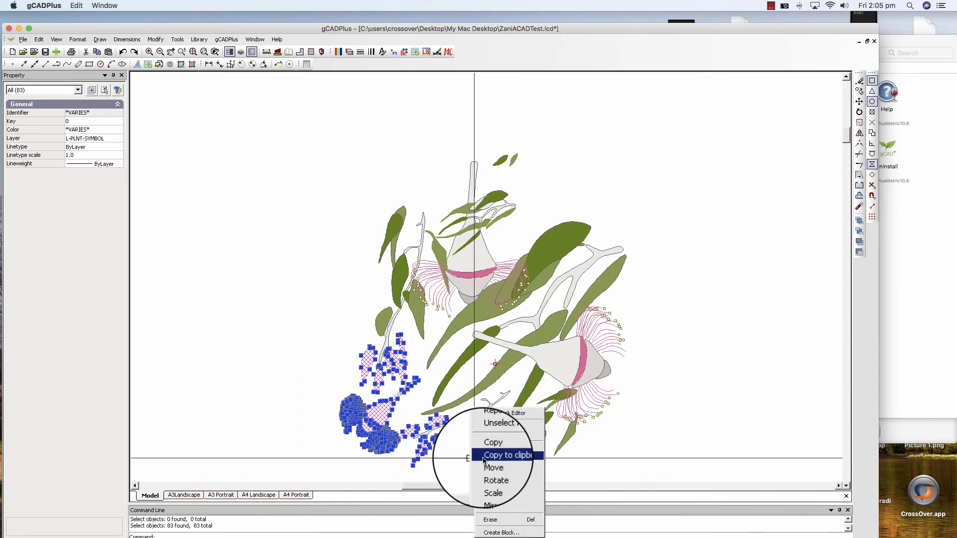
{"action": "left_click", "coordinate": [495, 465]}
{"action": "left_click", "coordinate": [410, 394]}
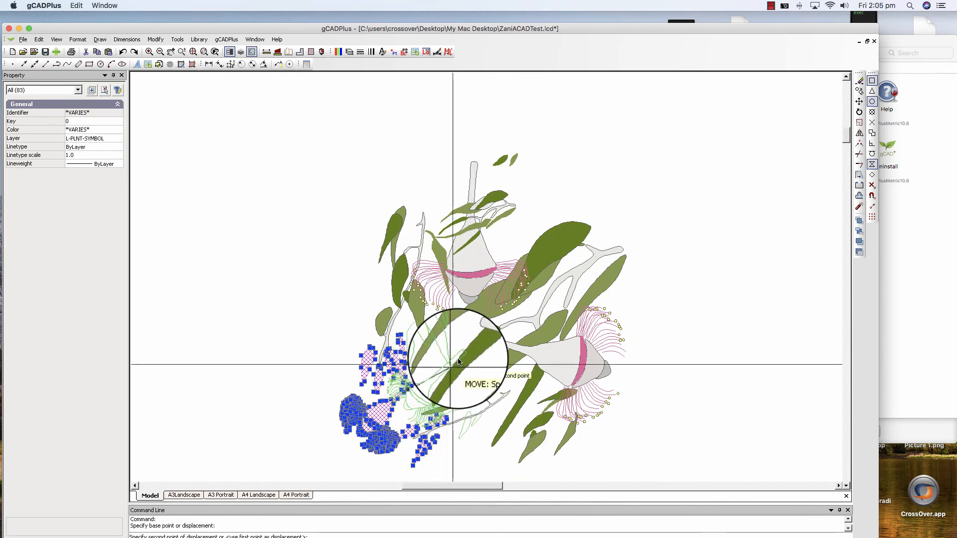
{"action": "left_click", "coordinate": [460, 354]}
{"action": "key", "text": "Escape"}
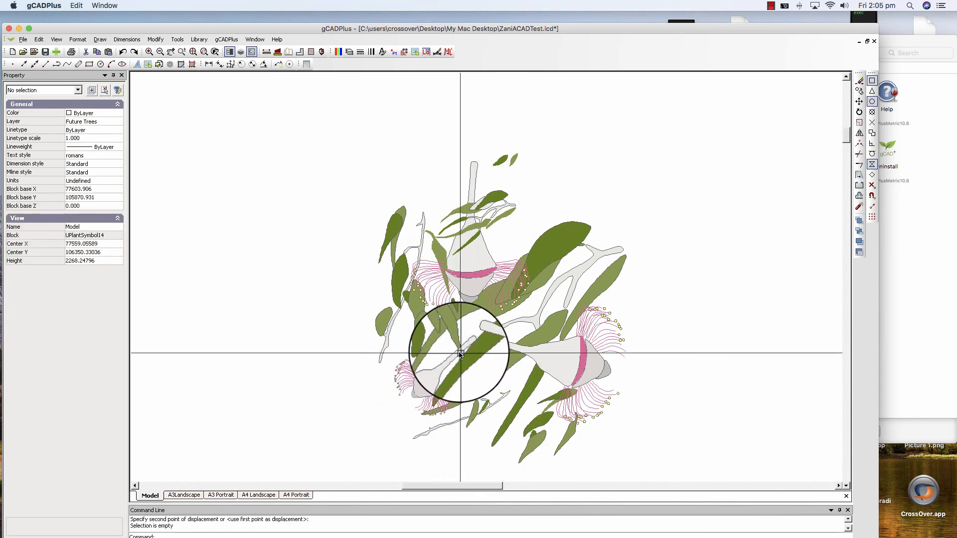
Step: Close the block editing and return to the eucalyptus trees in the landscape plan
{"action": "right_click", "coordinate": [483, 349]}
{"action": "left_click", "coordinate": [515, 355]}
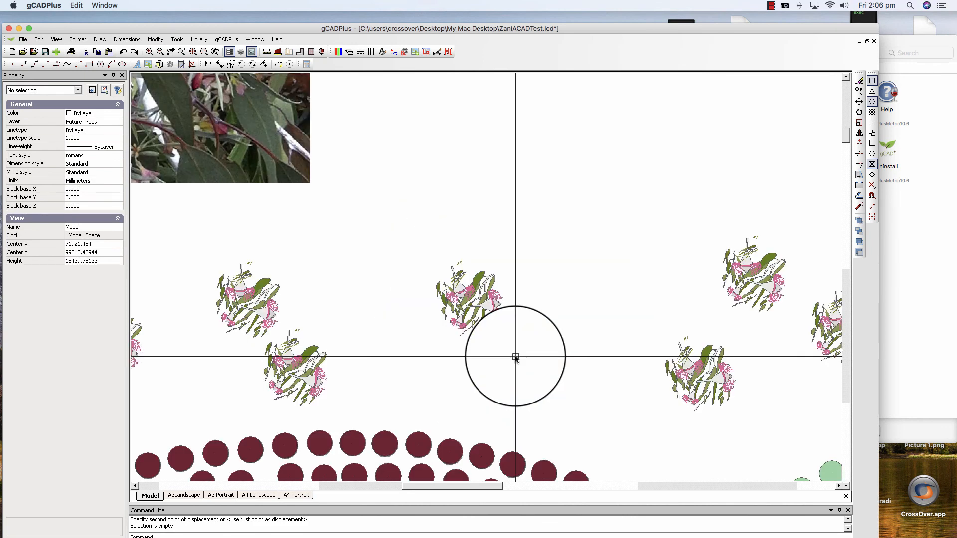
{"action": "scroll", "coordinate": [548, 363], "scroll_direction": "down", "scroll_amount": 3}
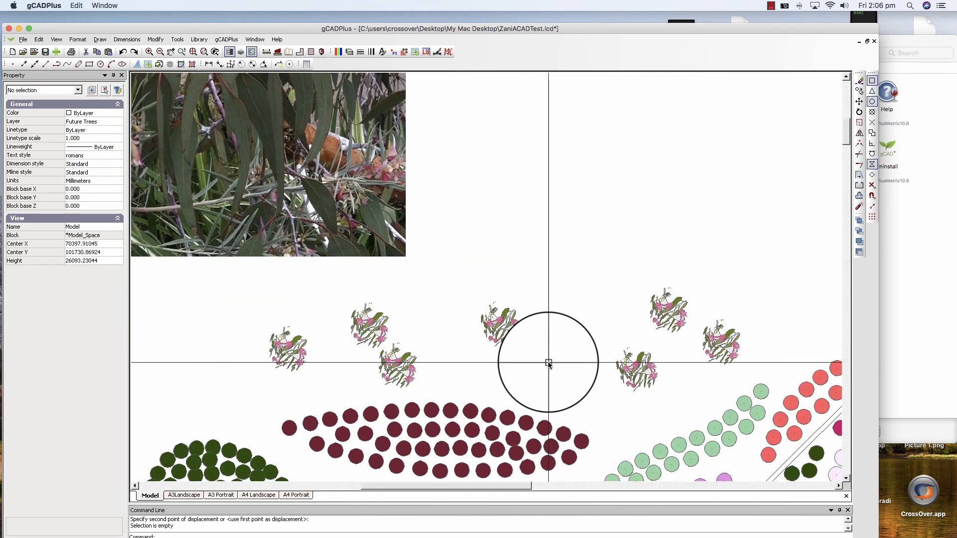
{"action": "scroll", "coordinate": [548, 364], "scroll_direction": "down", "scroll_amount": 3}
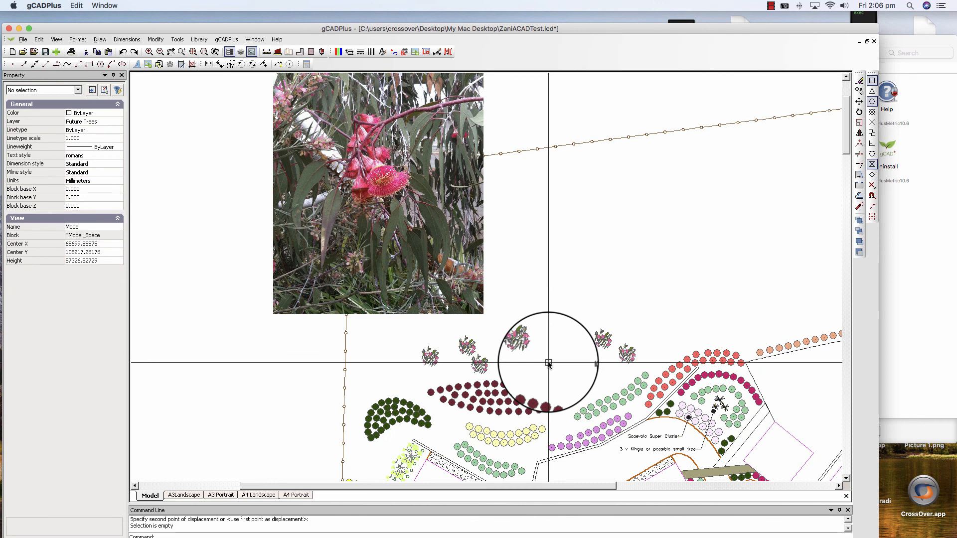